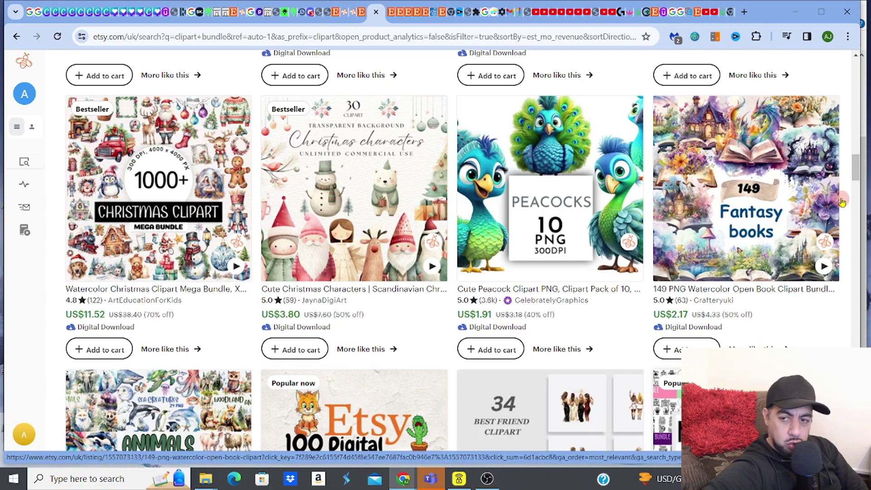
Select the word clipart in the clipart bundle search and check its monthly search suggestion.
drag(851, 183, 853, 75)
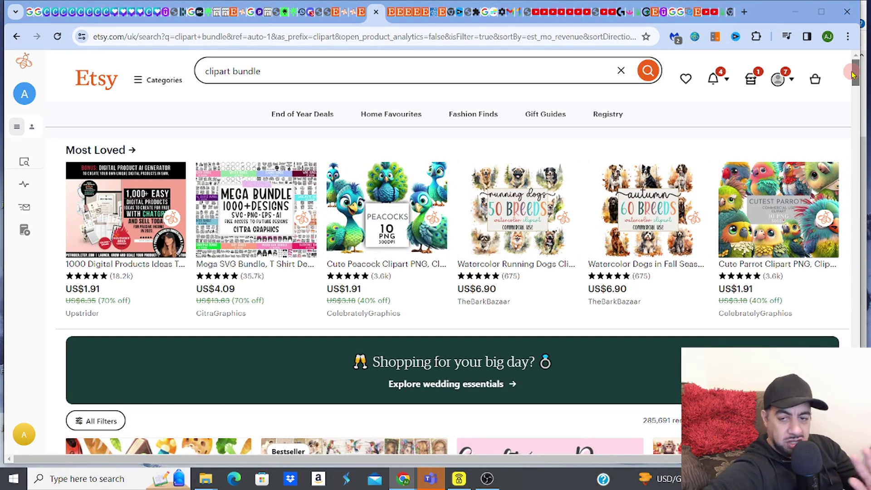
drag(853, 75, 857, 113)
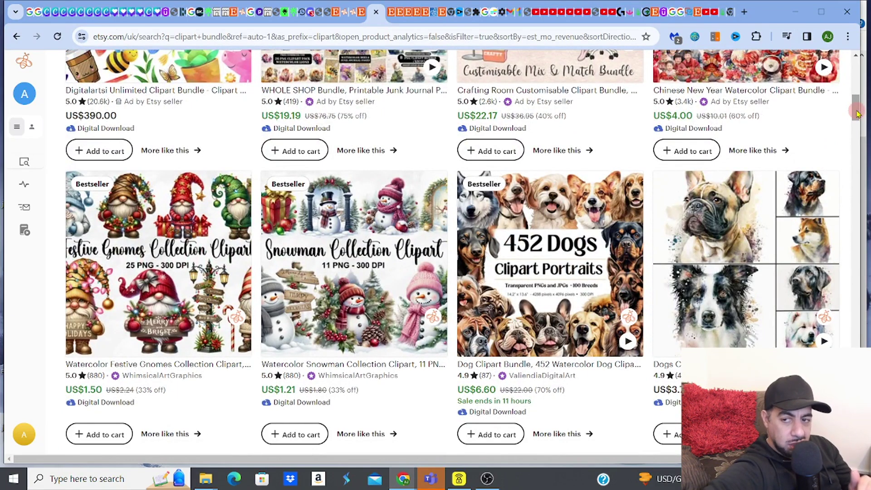
drag(857, 114, 857, 72)
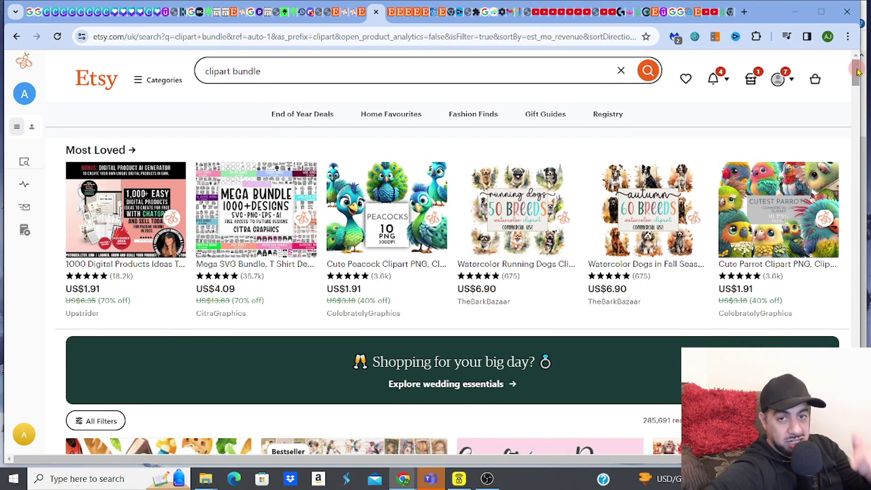
click(202, 72)
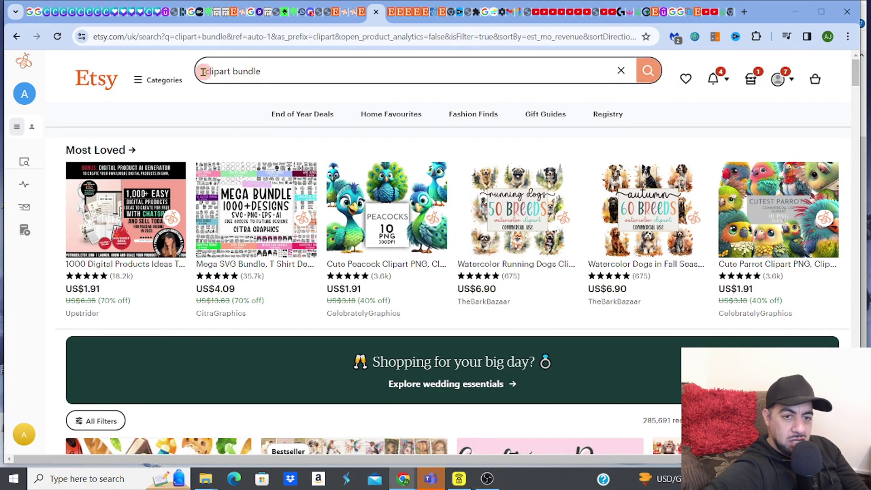
drag(203, 72, 231, 71)
click(305, 72)
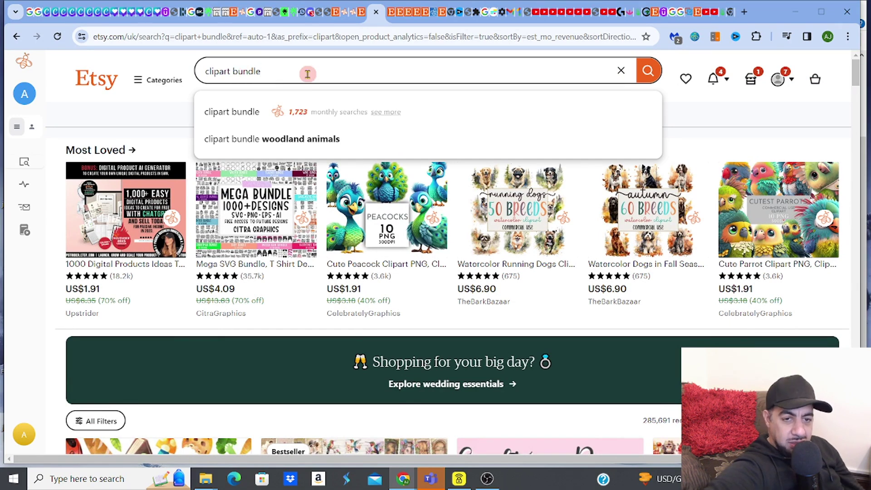
click(140, 124)
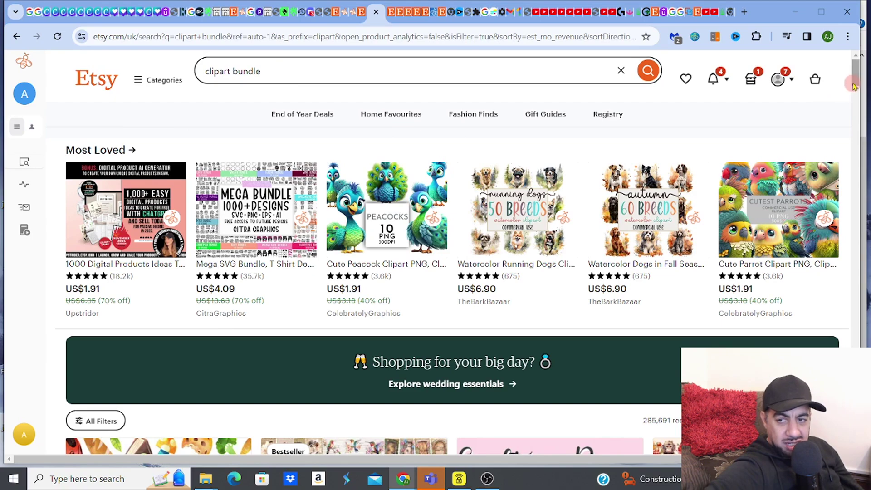
drag(854, 81, 856, 121)
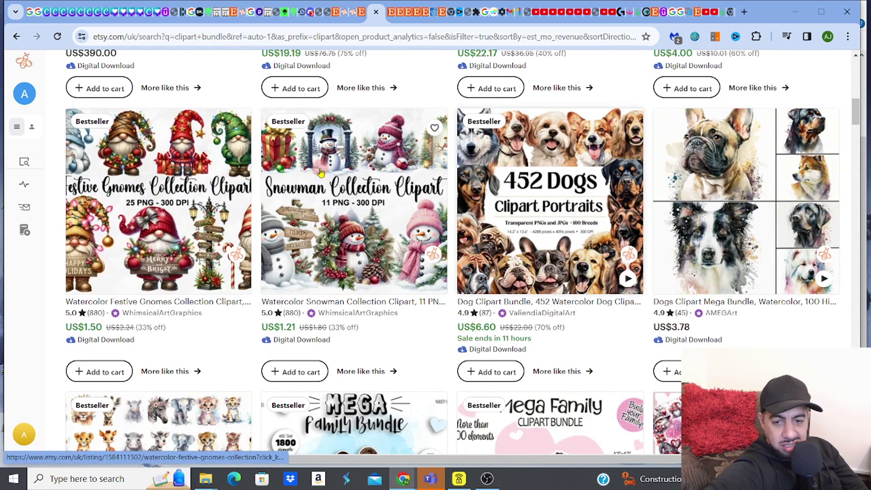
Launch EverBee's Product Analytics table from Research Tools for the 215,566 clipart bundle results.
click(203, 337)
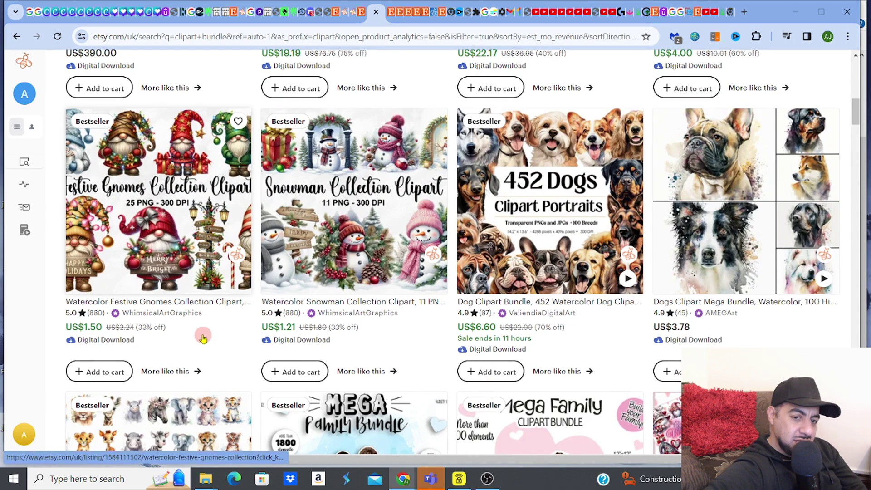
click(390, 393)
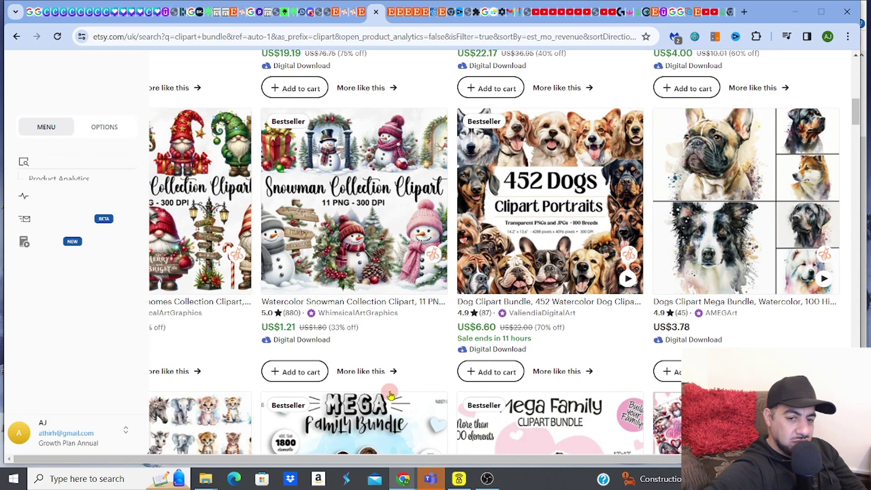
click(854, 117)
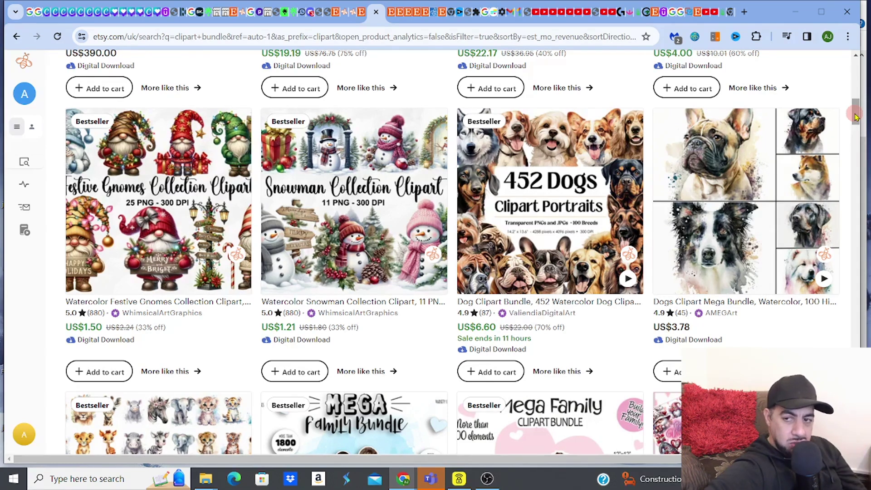
drag(855, 117, 855, 102)
click(22, 154)
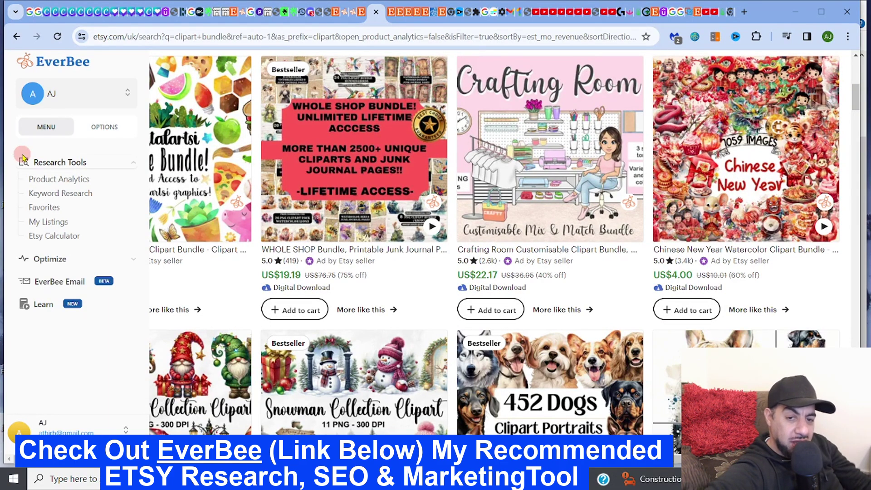
click(74, 182)
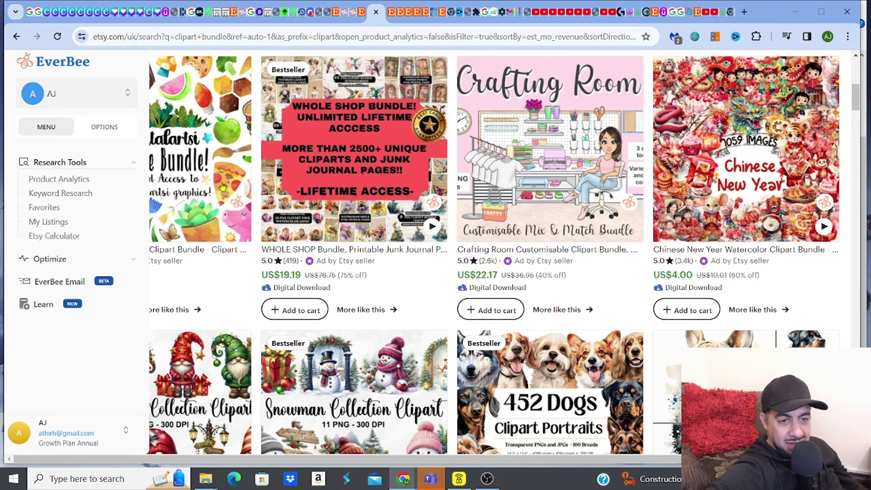
click(223, 185)
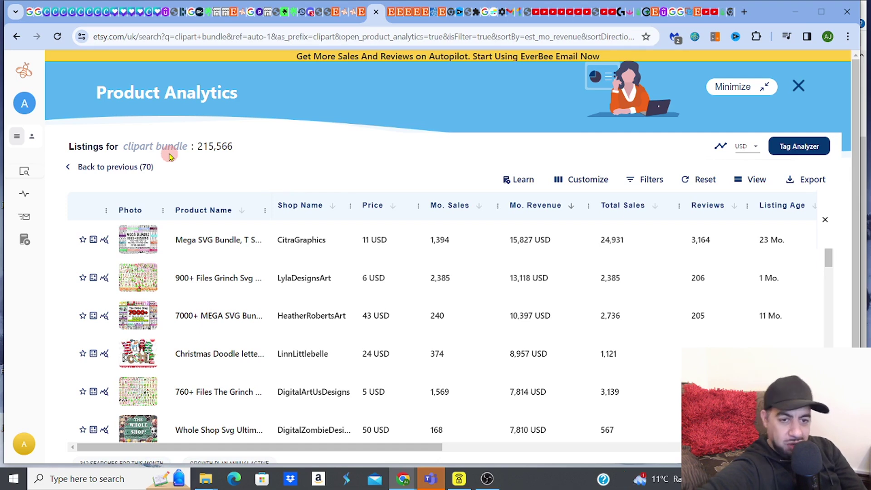
Filter the clipart bundle analytics to a maximum Listing Age of 3 months, leaving 80,155 results.
click(644, 181)
click(775, 220)
text(3)
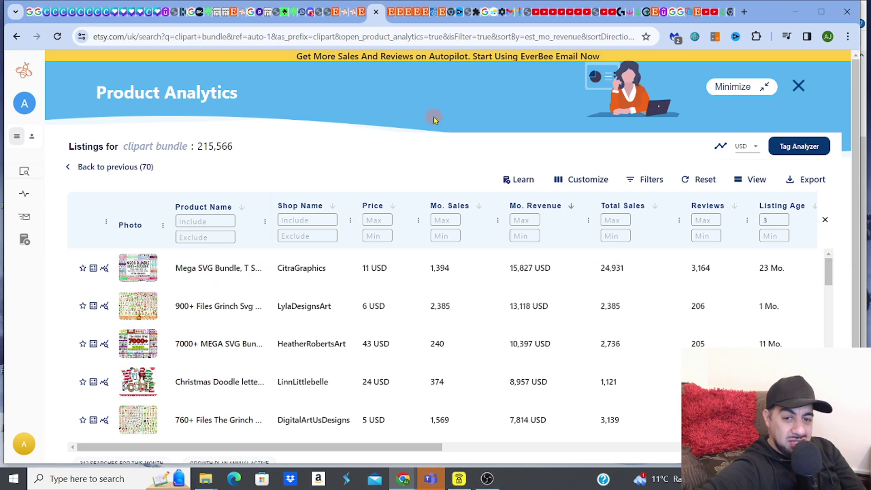
mouse_move(831, 273)
mouse_down()
mouse_move(832, 300)
mouse_move(832, 279)
mouse_up()
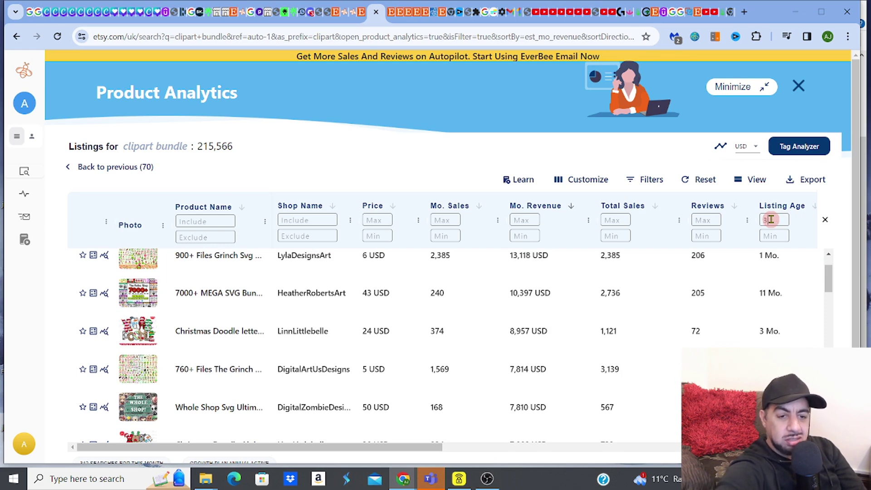
click(536, 138)
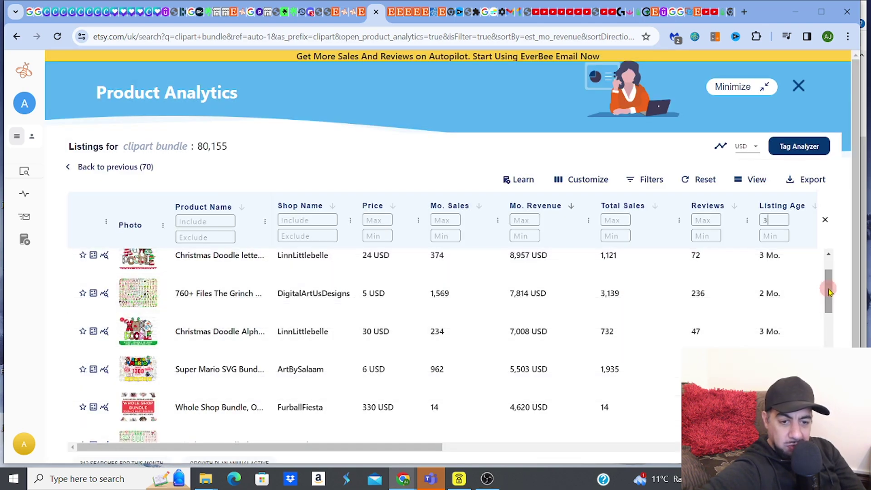
drag(829, 291, 828, 293)
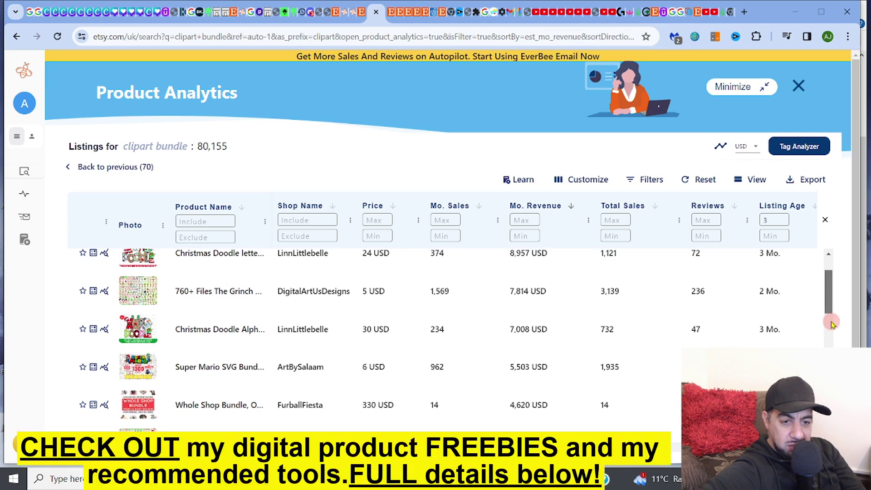
drag(832, 323, 832, 366)
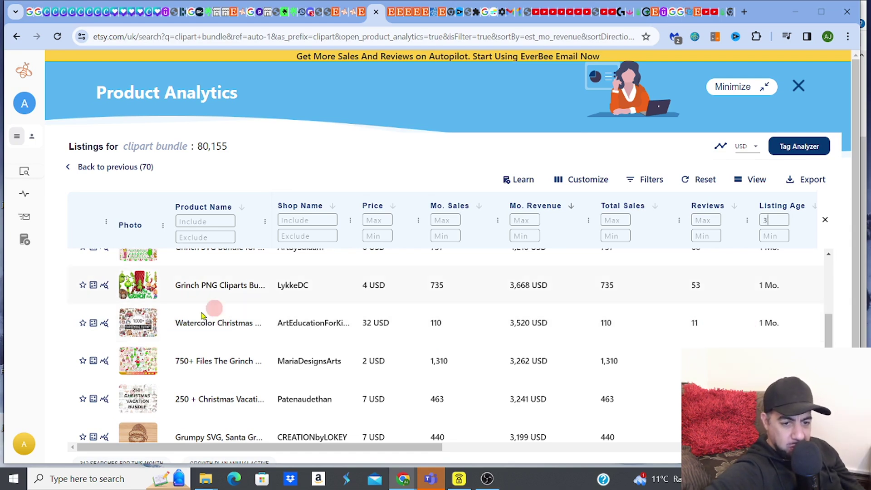
mouse_move(147, 323)
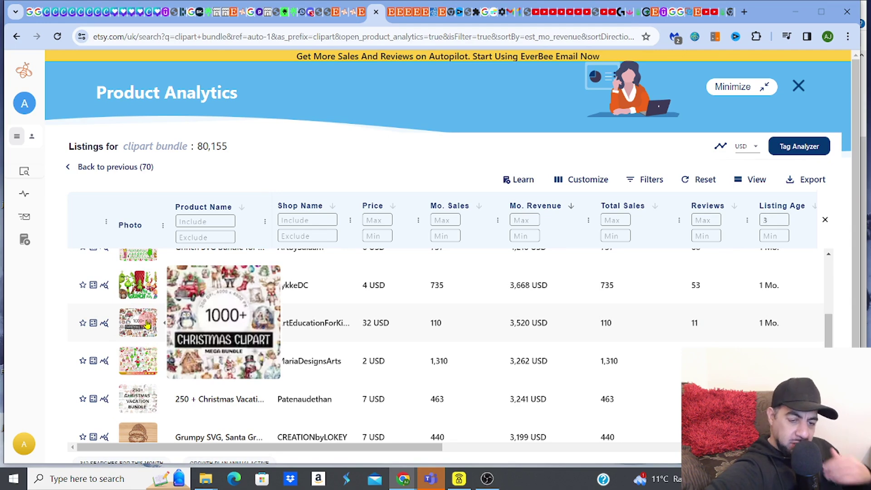
click(147, 323)
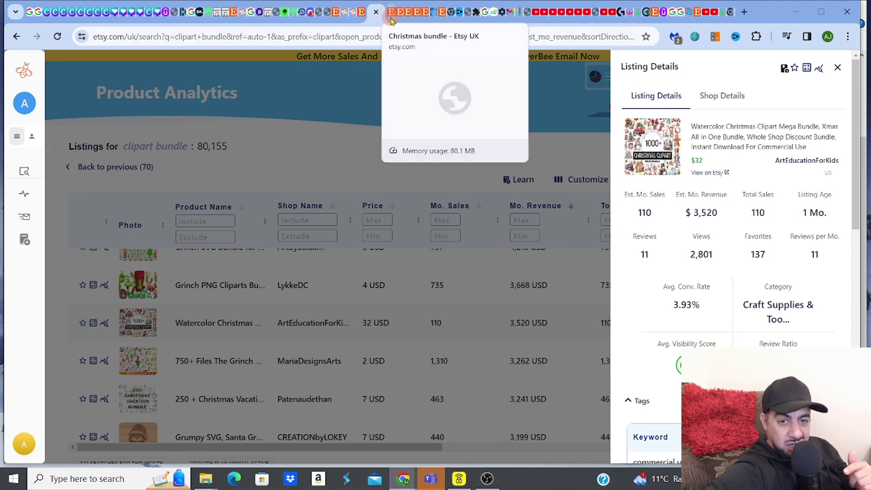
click(330, 80)
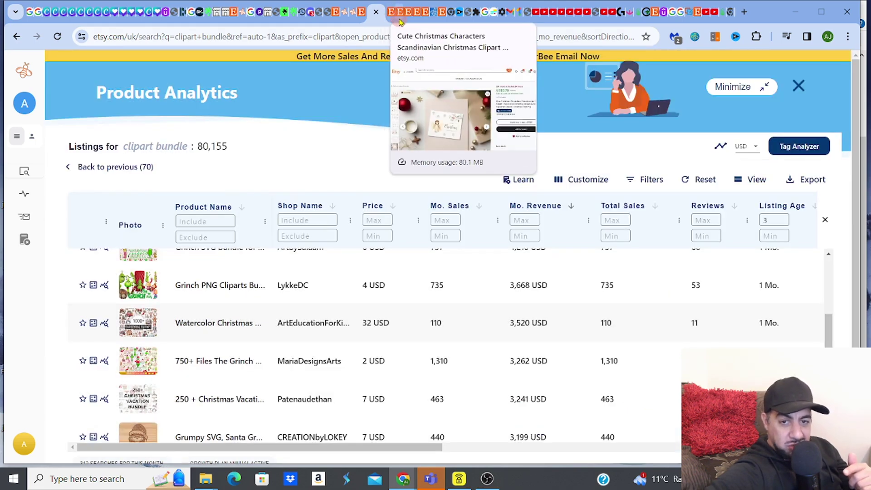
Switch to the Cute Christmas Characters listing and watch its first photo and preview video.
click(399, 14)
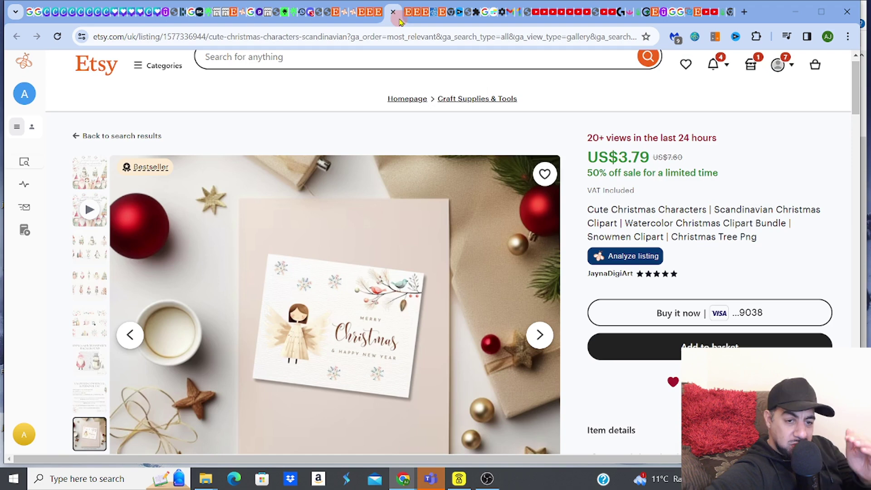
click(250, 136)
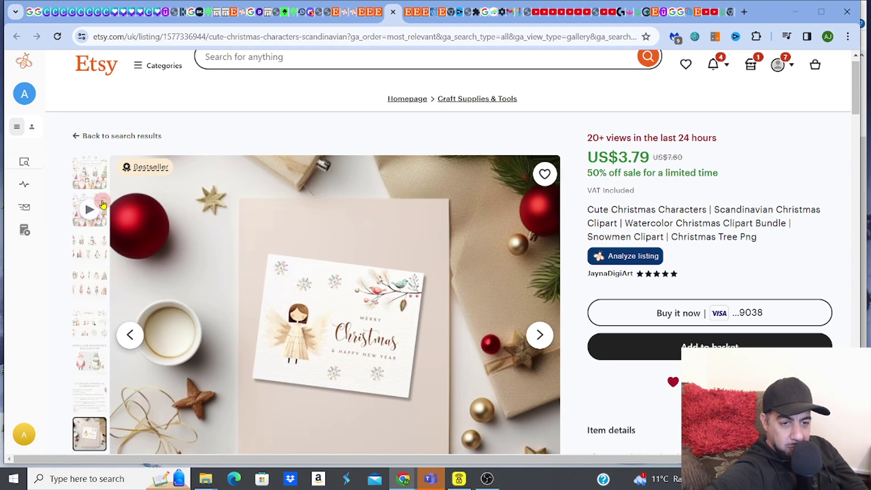
click(91, 170)
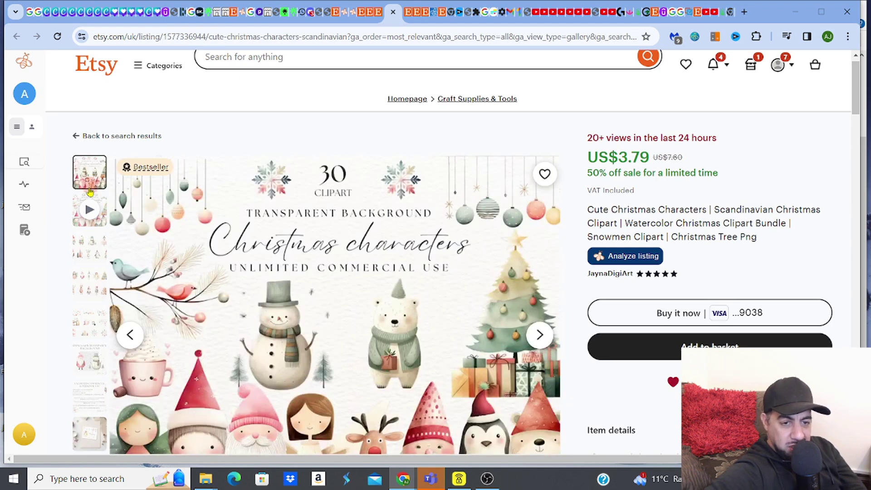
click(88, 210)
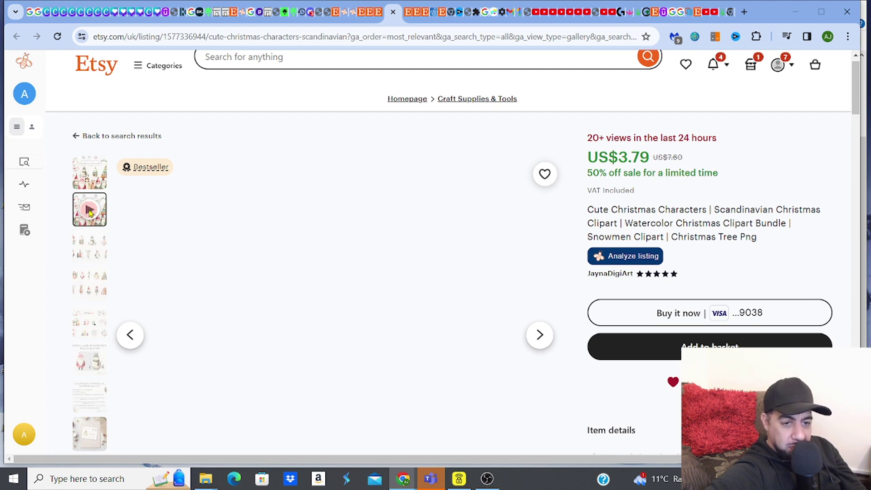
click(62, 194)
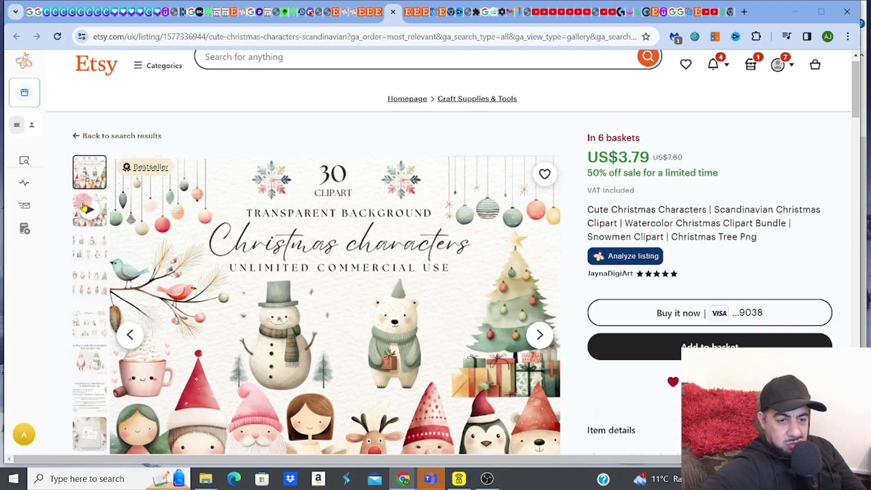
click(90, 211)
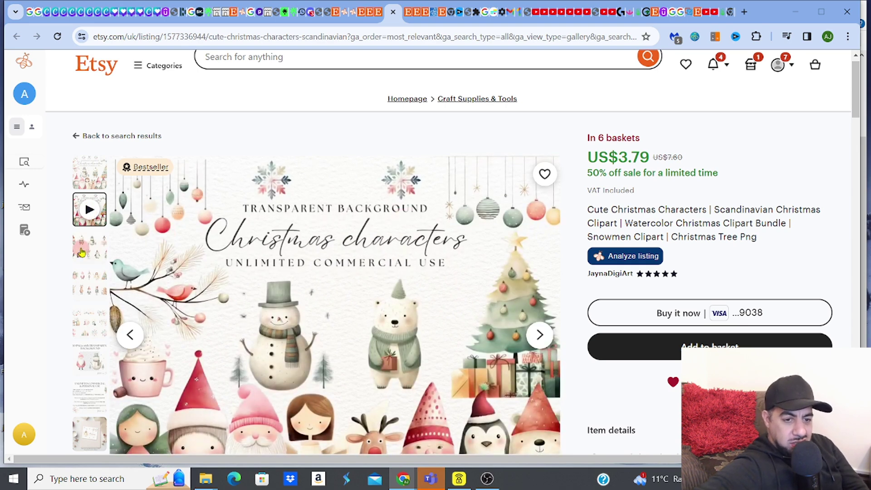
click(89, 182)
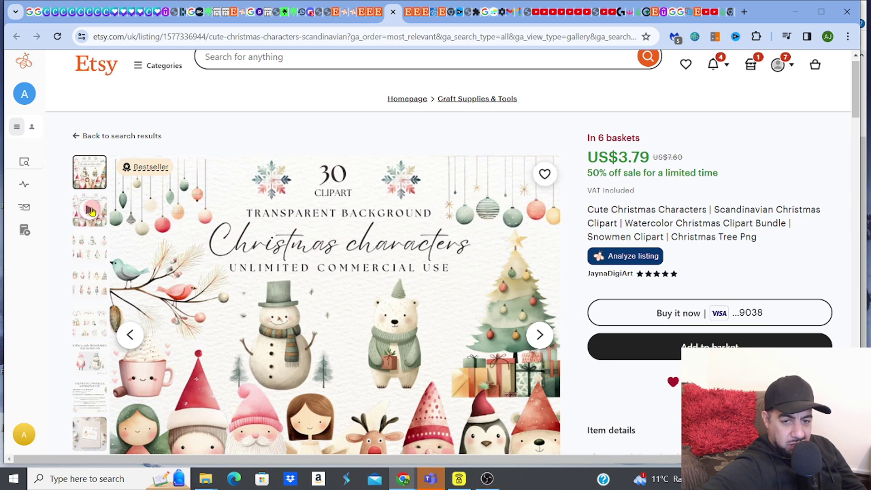
click(91, 210)
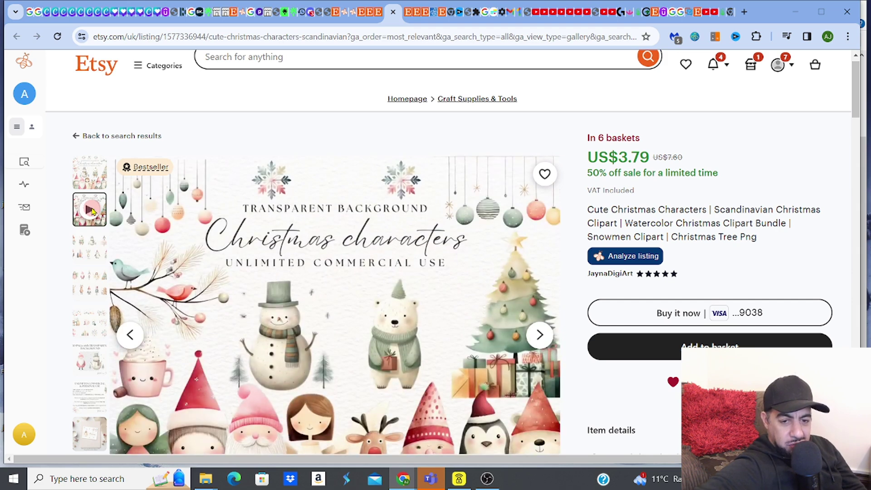
Browse the remaining listing images to the Merry Christmas card mockup, enlarge it, then close it.
click(91, 248)
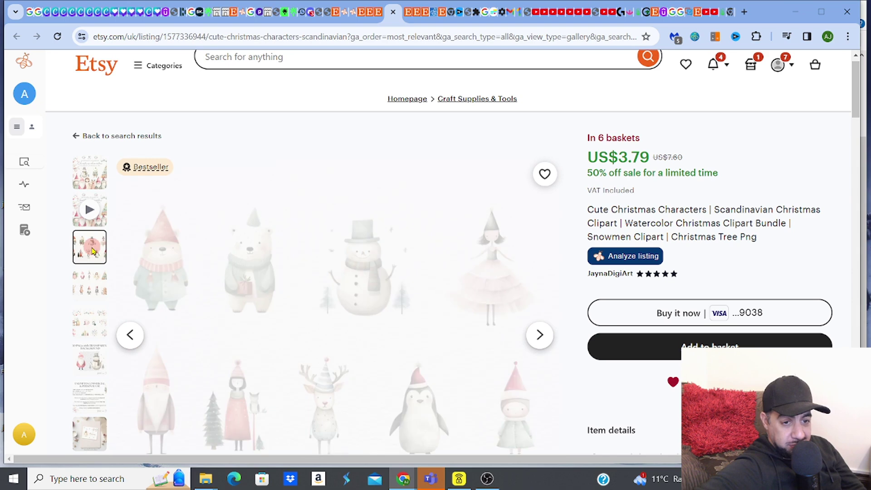
click(91, 285)
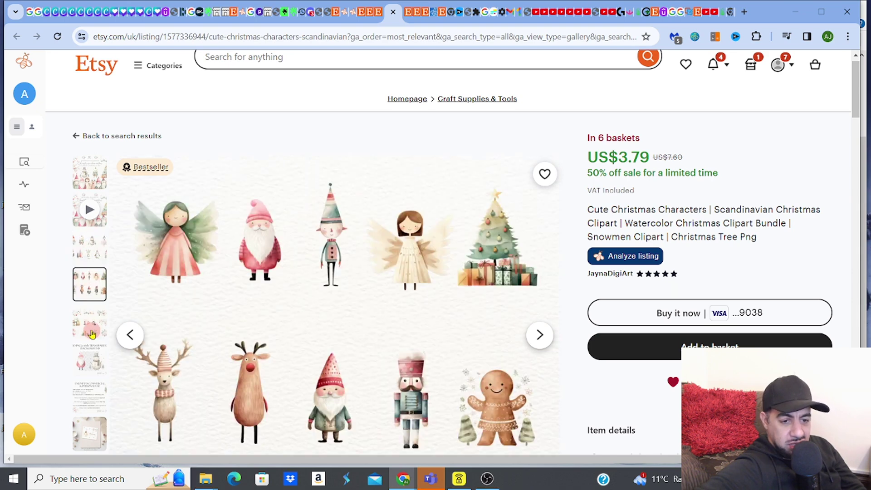
click(92, 356)
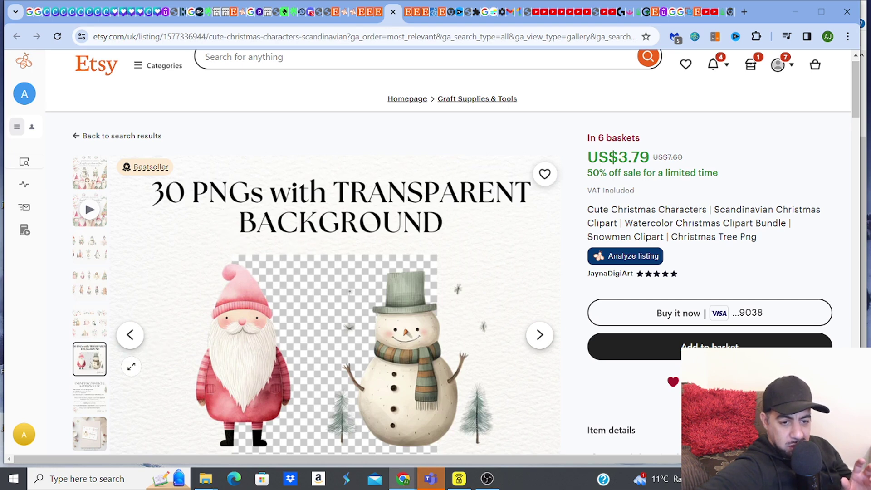
click(98, 397)
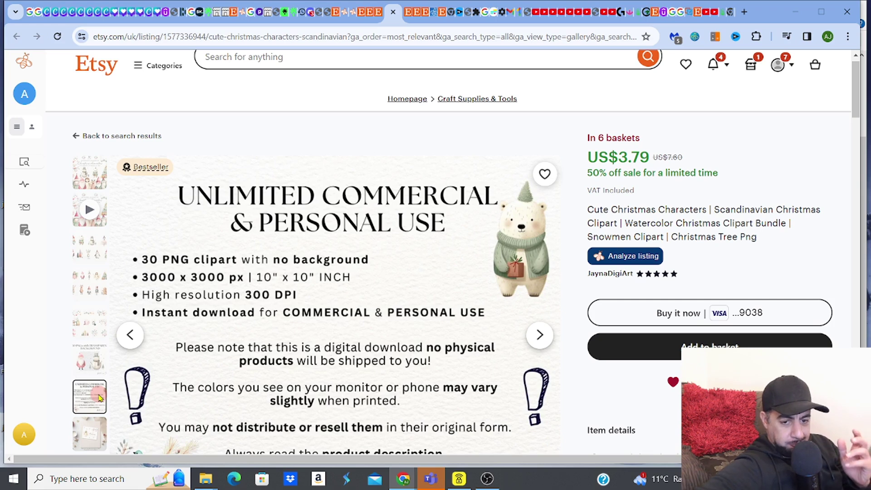
click(93, 434)
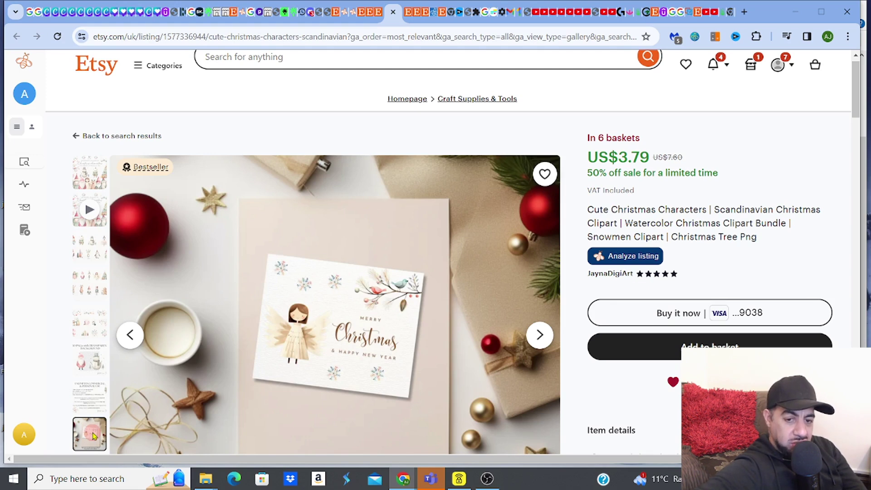
click(323, 331)
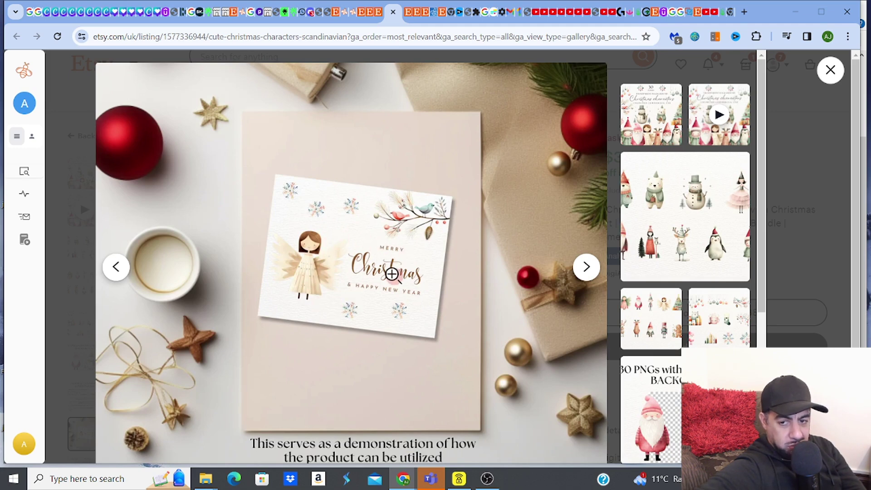
click(829, 70)
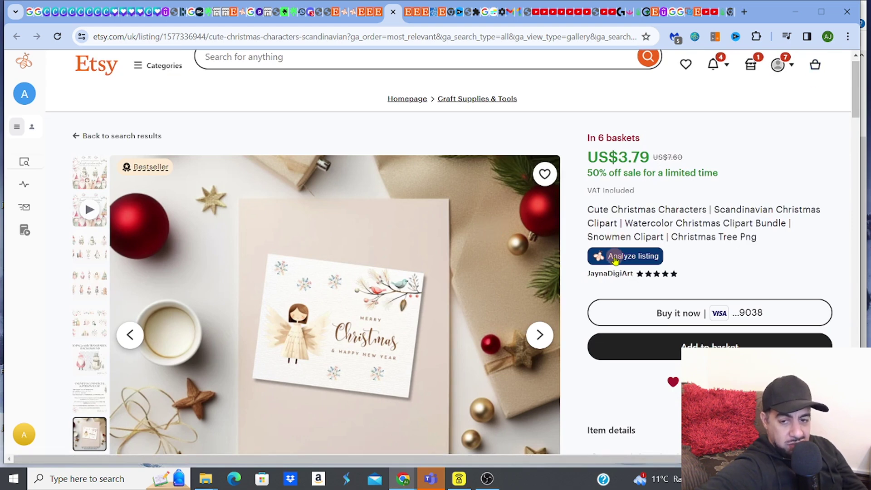
click(615, 258)
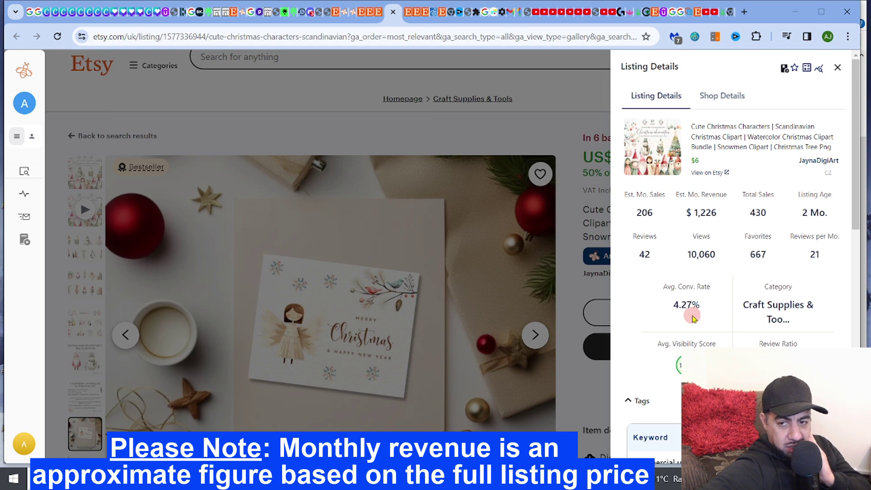
mouse_move(748, 233)
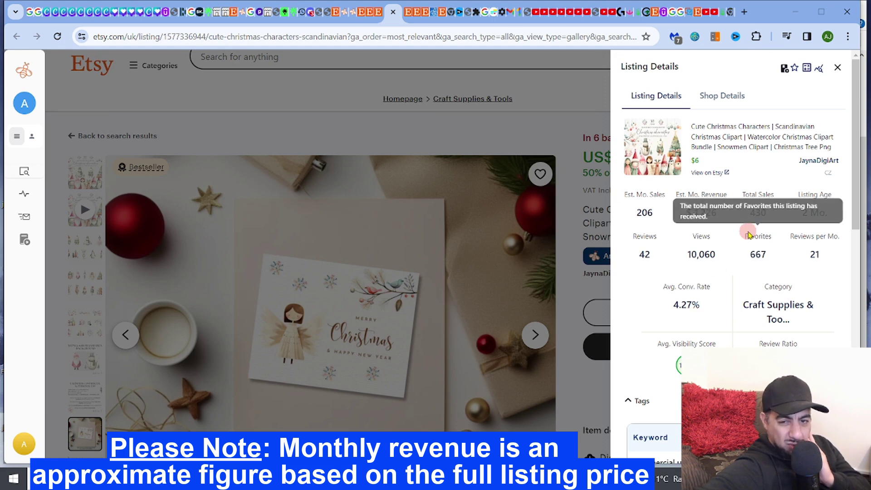
mouse_move(651, 234)
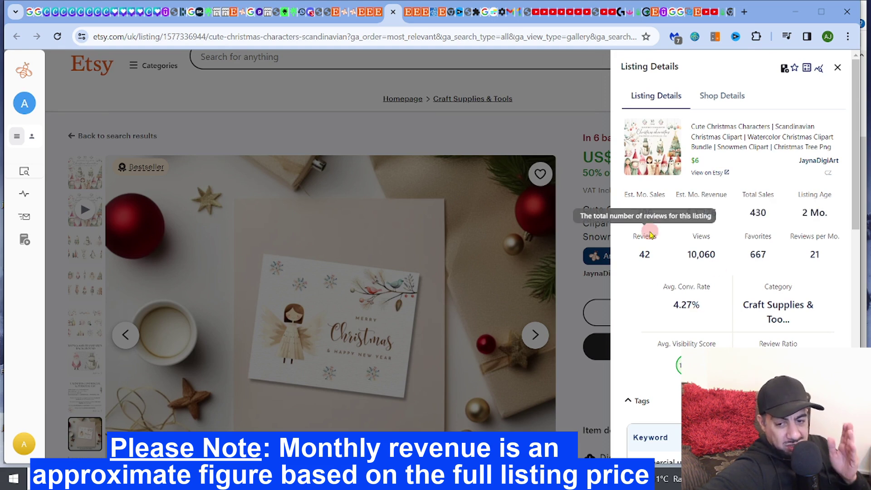
click(554, 118)
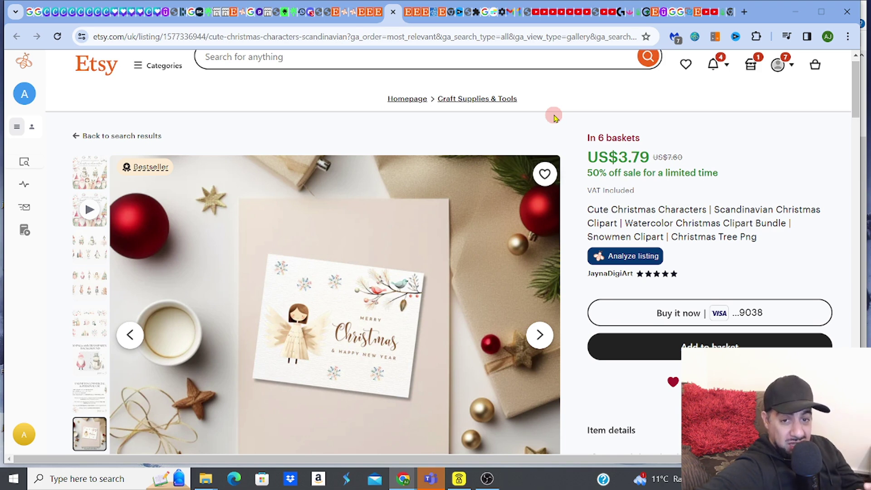
Switch to the Ultra Realistic Cats PNG Bundle listing tab in the browser.
mouse_move(409, 20)
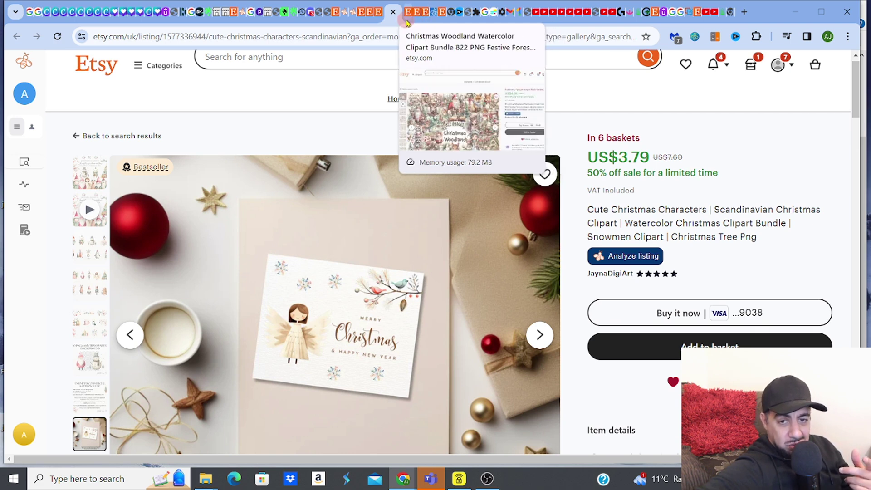
mouse_move(380, 21)
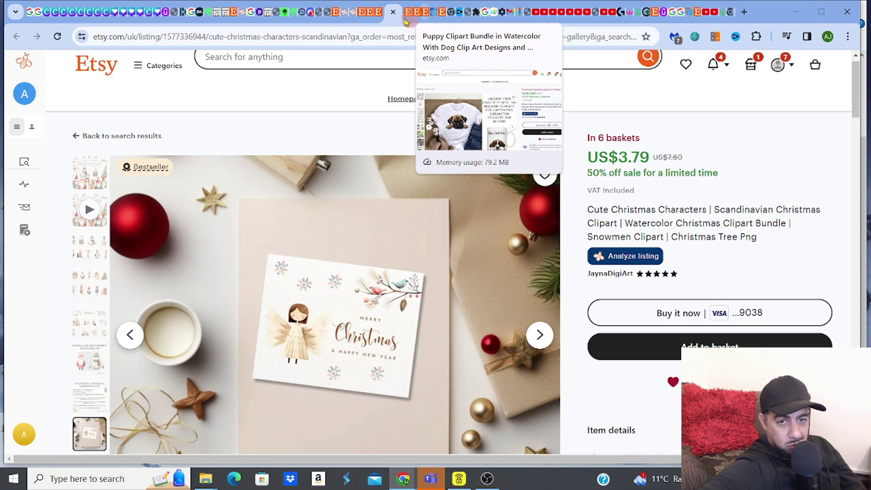
click(376, 12)
Zoom into the mug and notebook mockup, then show the tote bag, T-shirt, pillow and card mockup.
drag(856, 130, 856, 109)
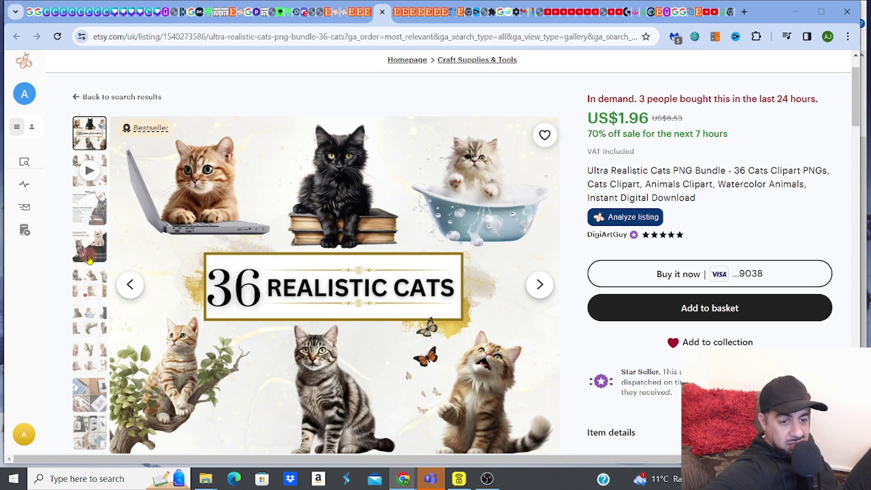
click(89, 400)
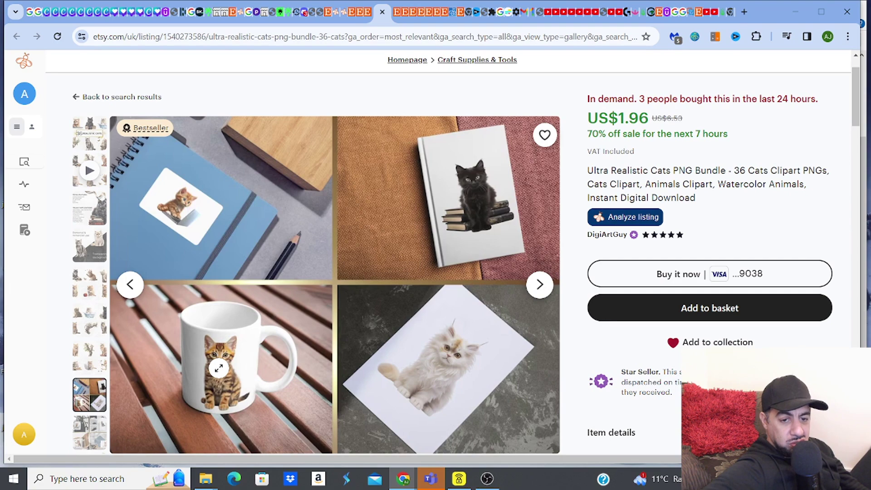
click(219, 367)
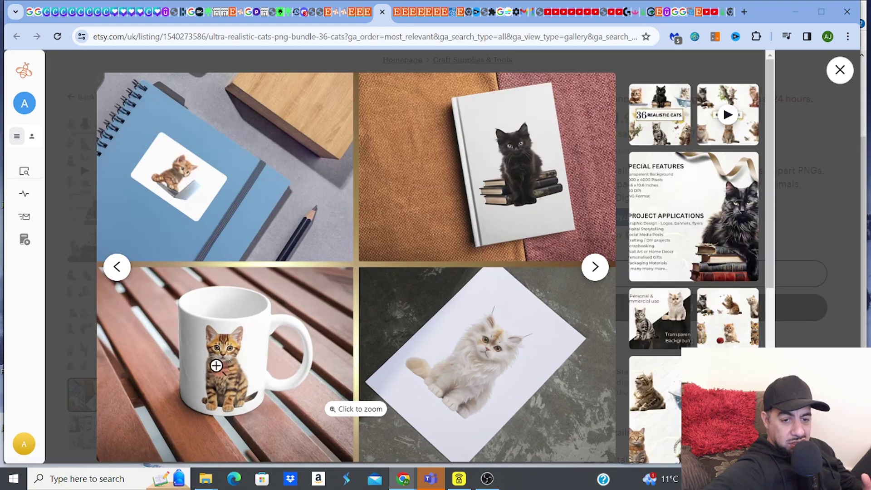
click(216, 366)
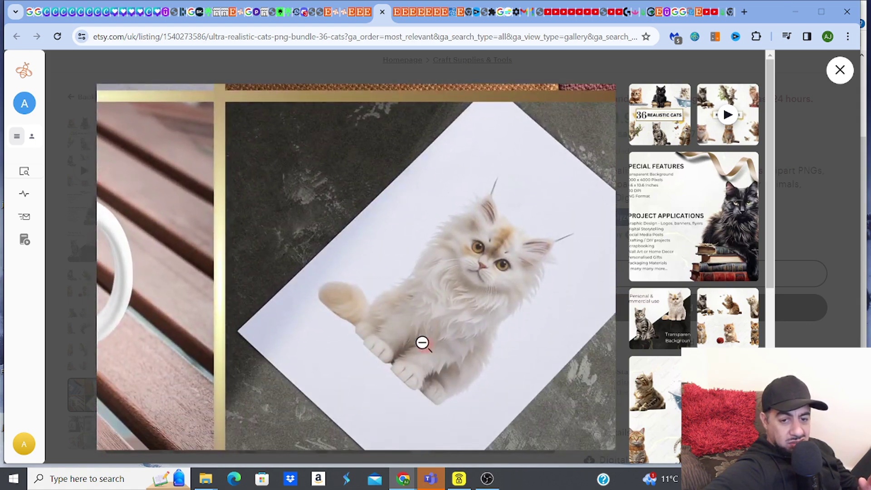
click(422, 343)
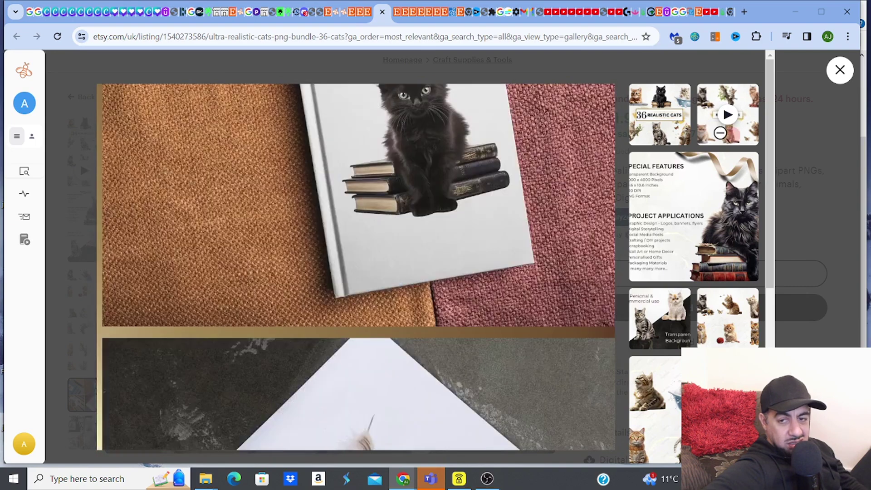
click(839, 70)
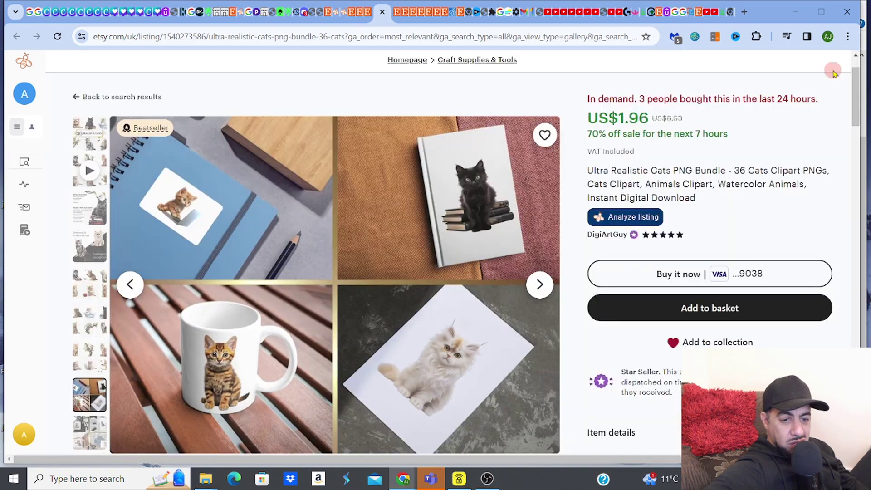
click(96, 434)
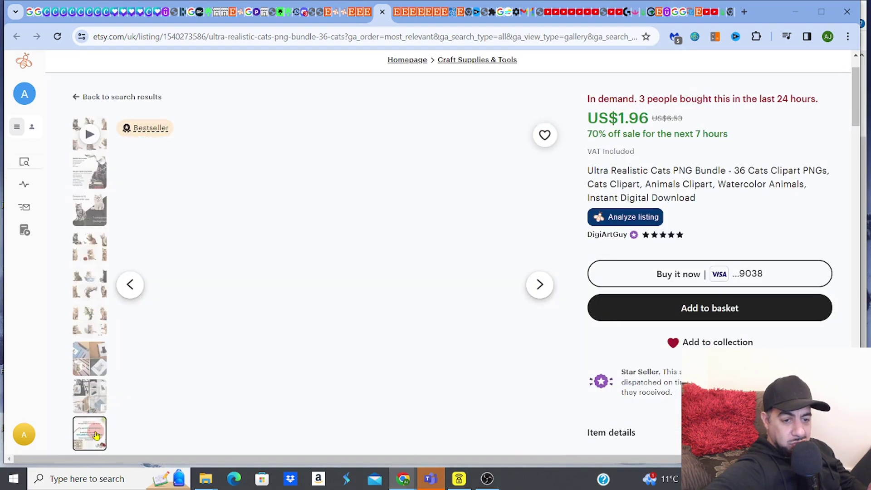
click(95, 401)
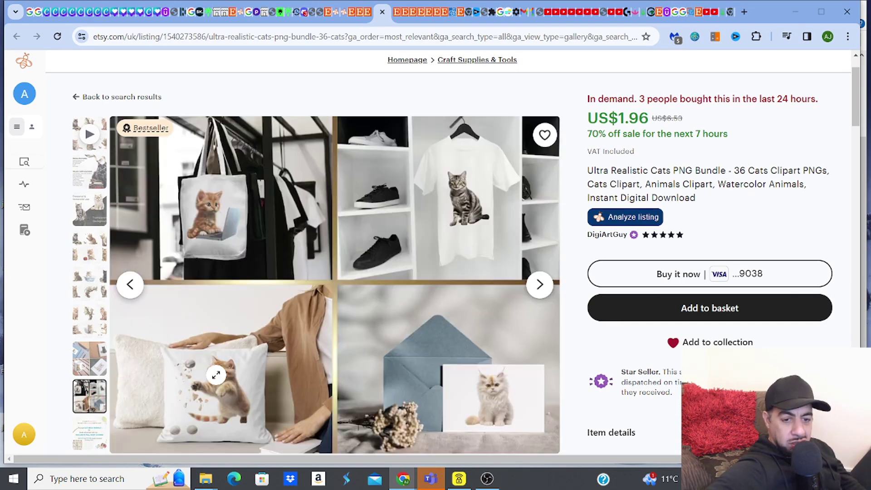
click(213, 372)
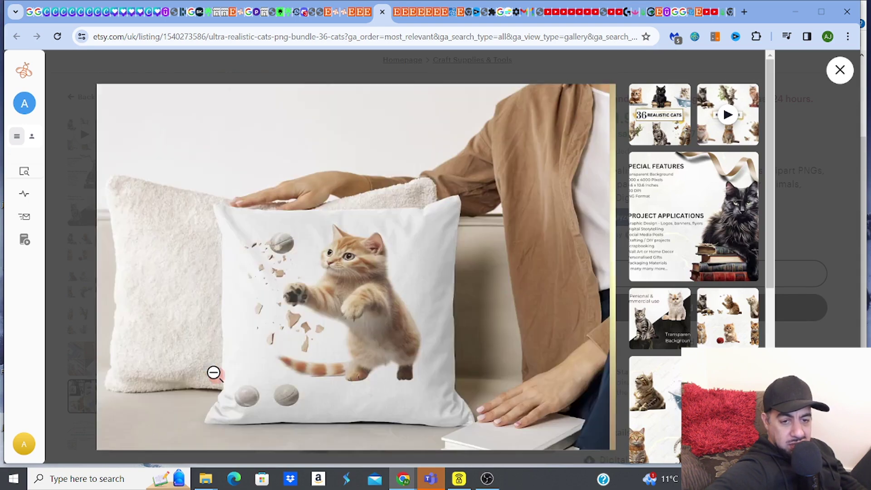
click(213, 371)
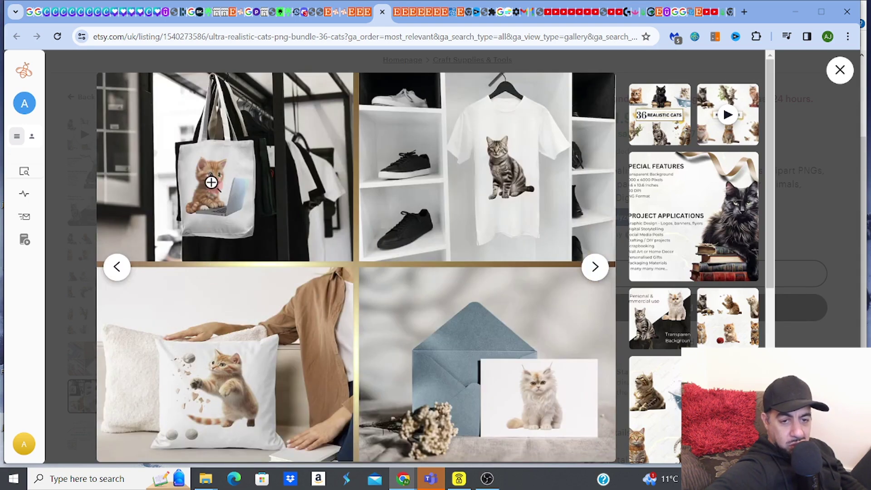
click(211, 184)
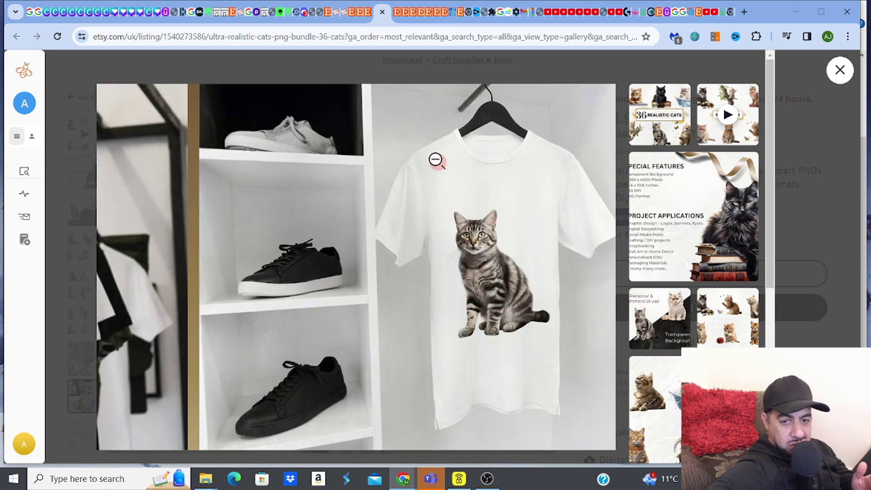
click(436, 160)
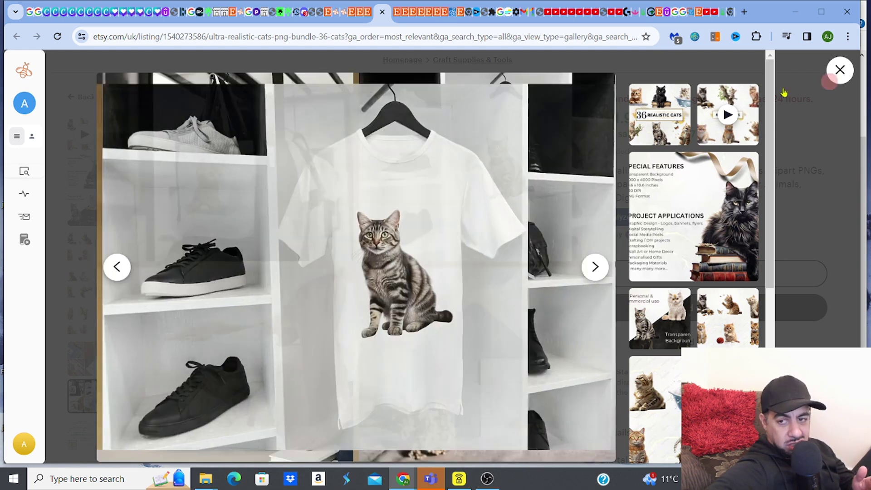
click(841, 74)
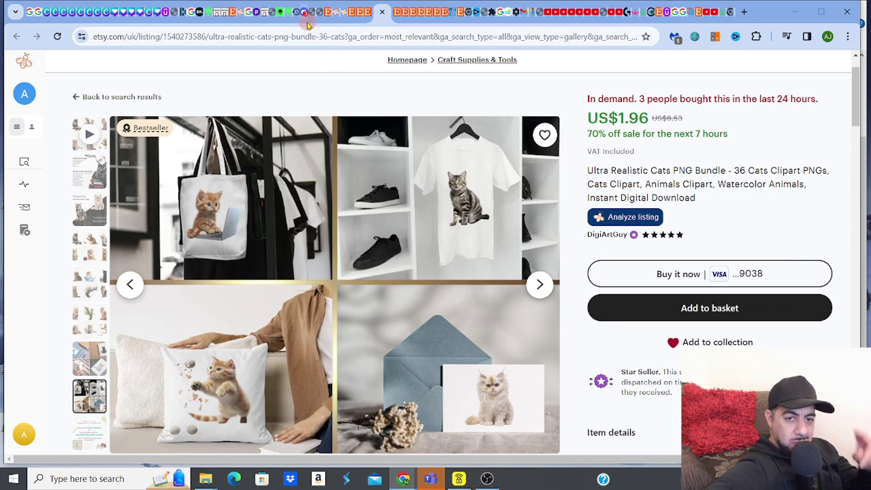
mouse_move(306, 20)
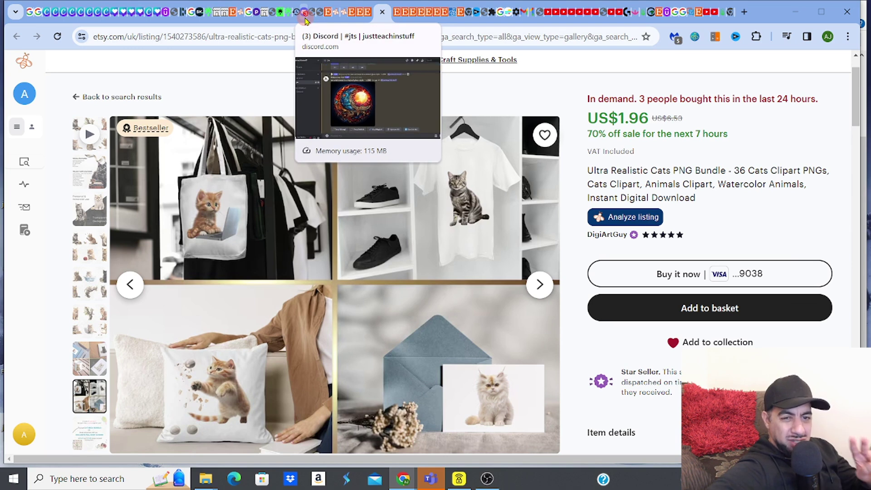
Paste the white Christmas tote bag prompt into /imagine, removing the mention and leading asterisks.
click(306, 20)
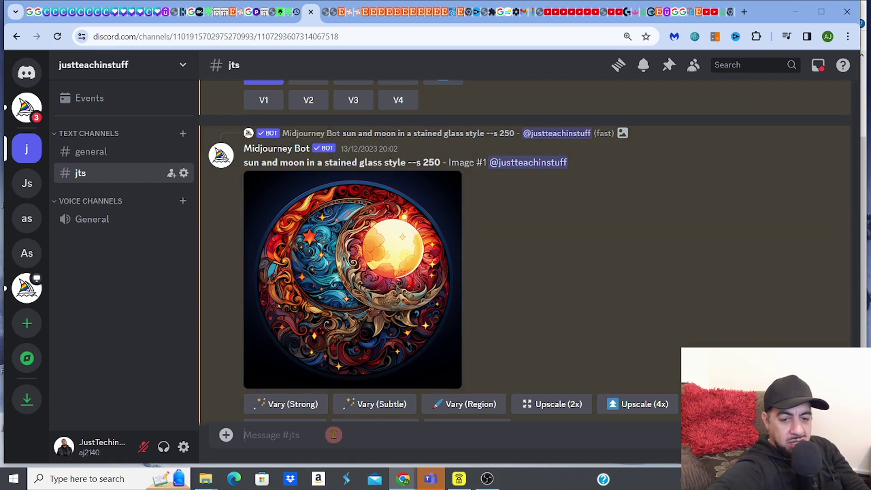
text(/)
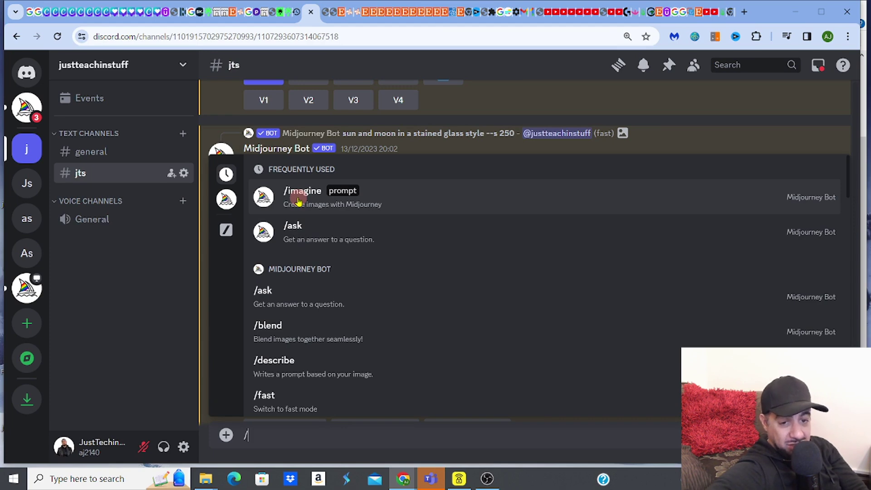
click(299, 201)
click(333, 435)
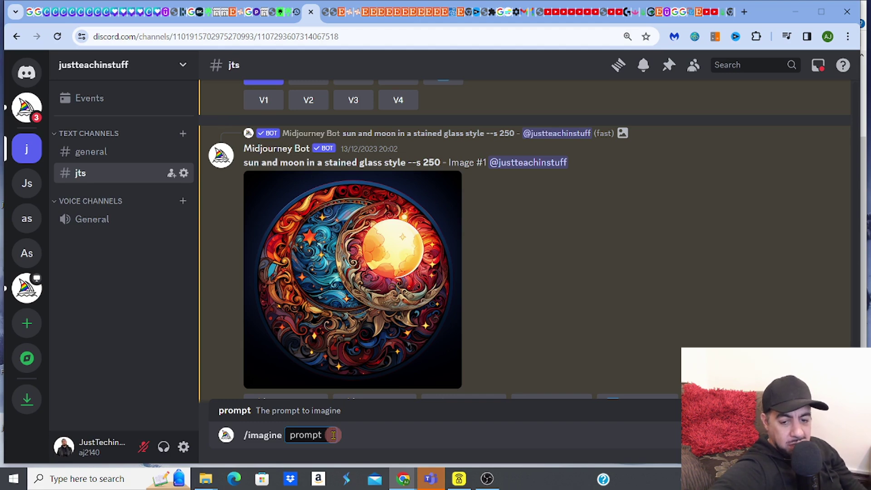
right_click(333, 434)
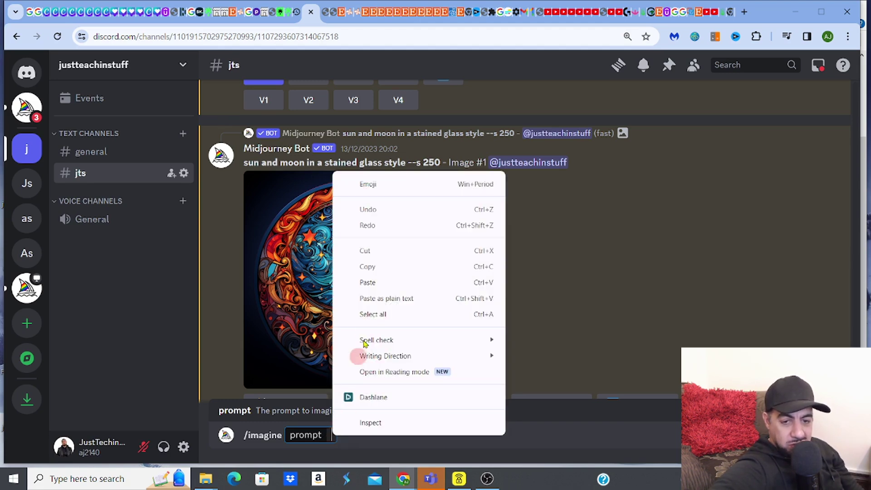
click(367, 282)
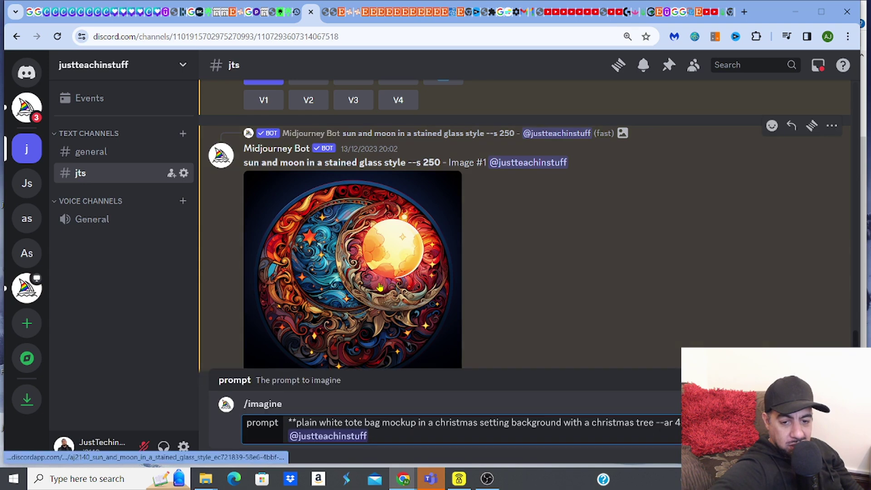
key(BackSpace)
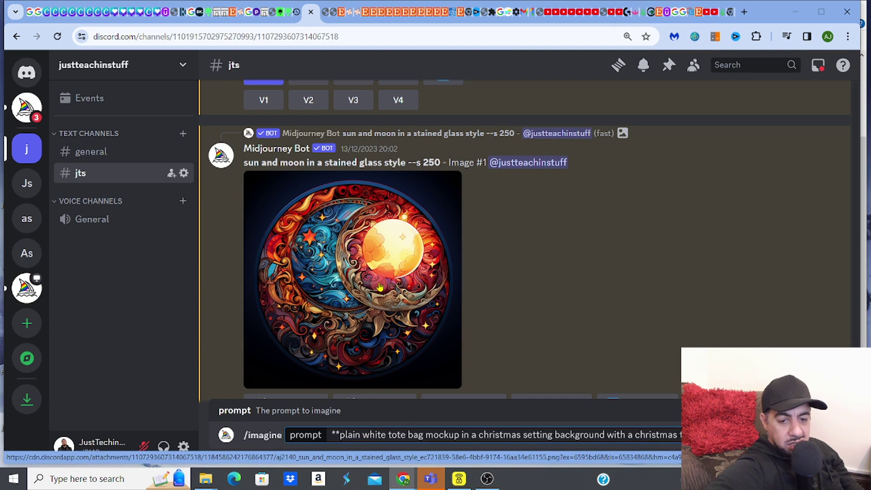
click(344, 434)
key(BackSpace)
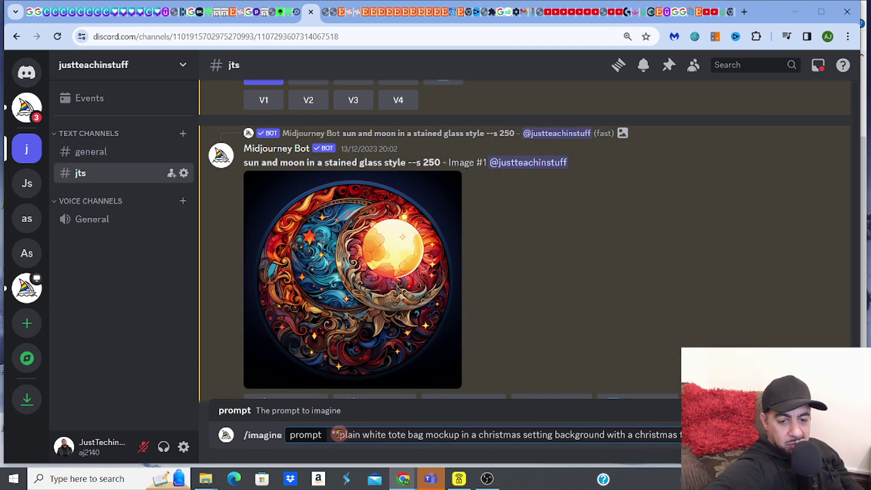
key(BackSpace)
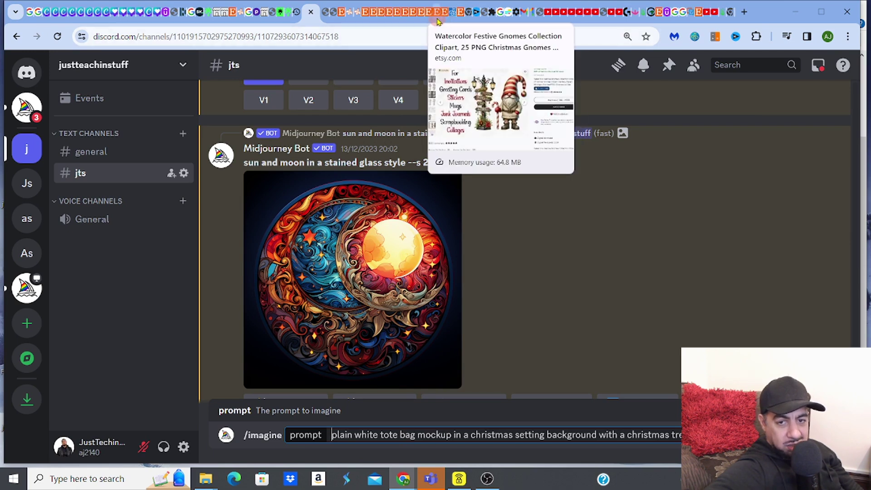
Zoom into the cat tote bag in the cats listing's mockup photo, then close the enlarged view.
click(385, 12)
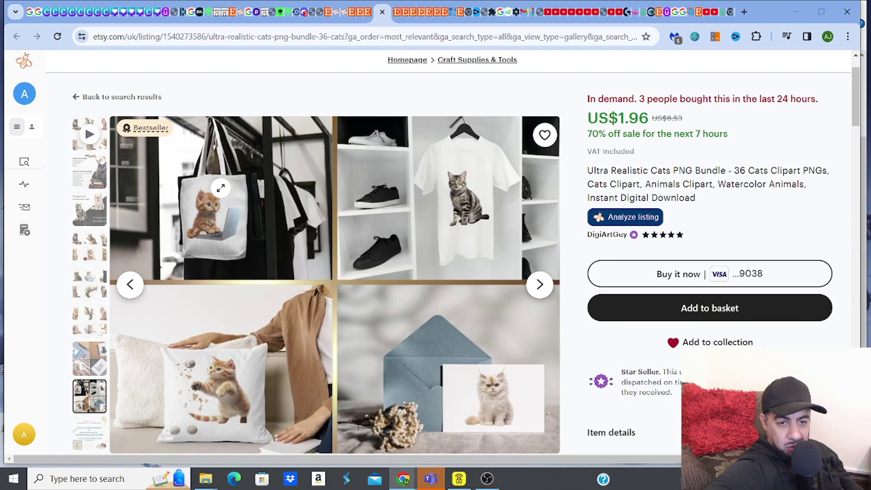
click(220, 189)
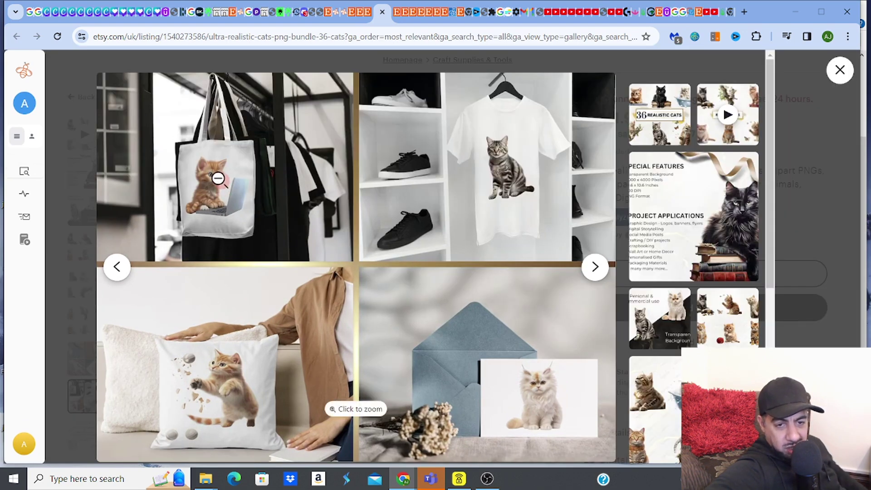
click(218, 180)
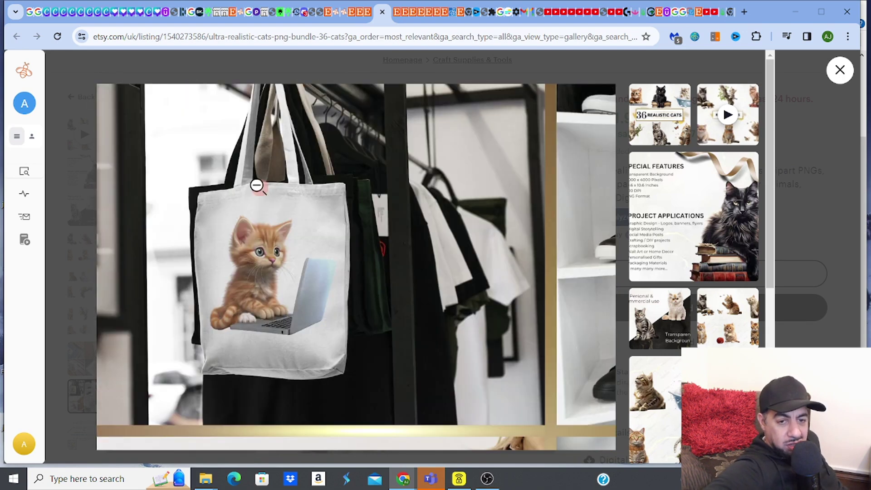
click(257, 186)
click(840, 69)
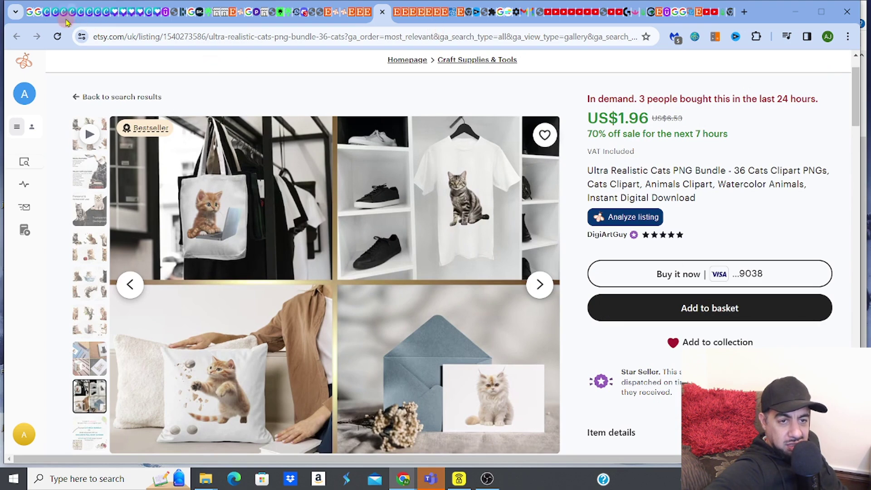
Switch to the 4-page Christmas Dogs Bundle design in Canva and deselect the dog image.
mouse_move(65, 22)
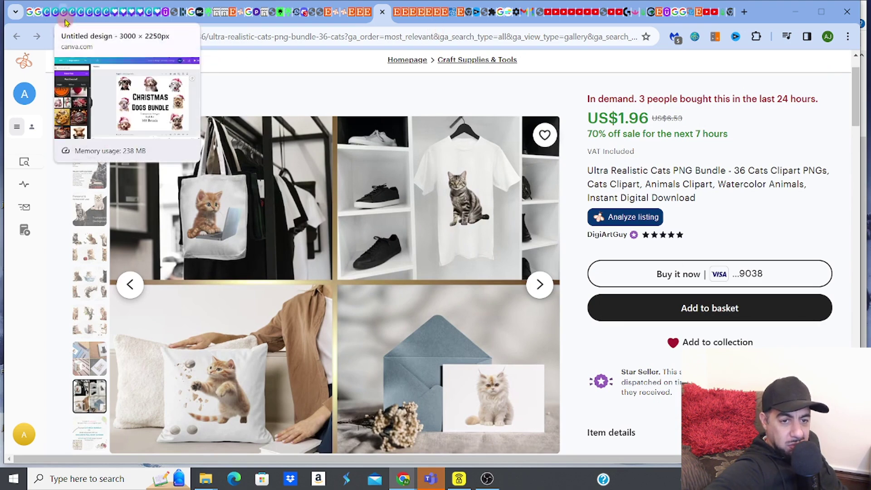
click(64, 18)
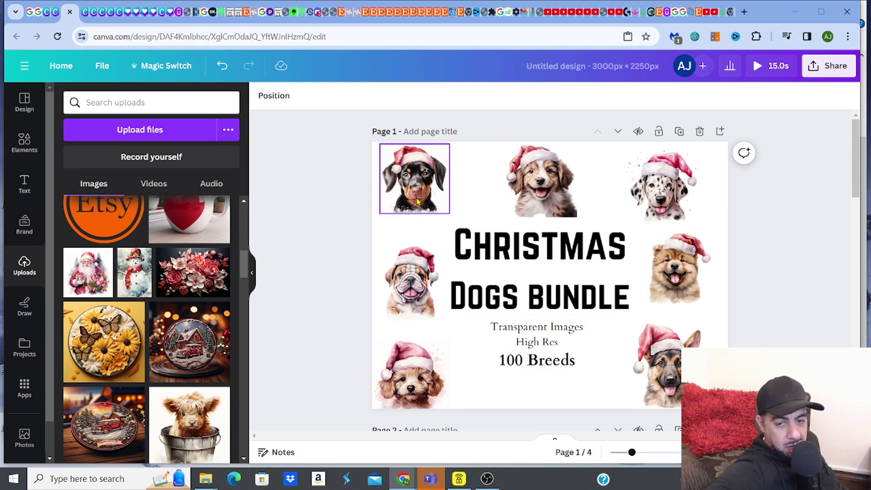
click(480, 210)
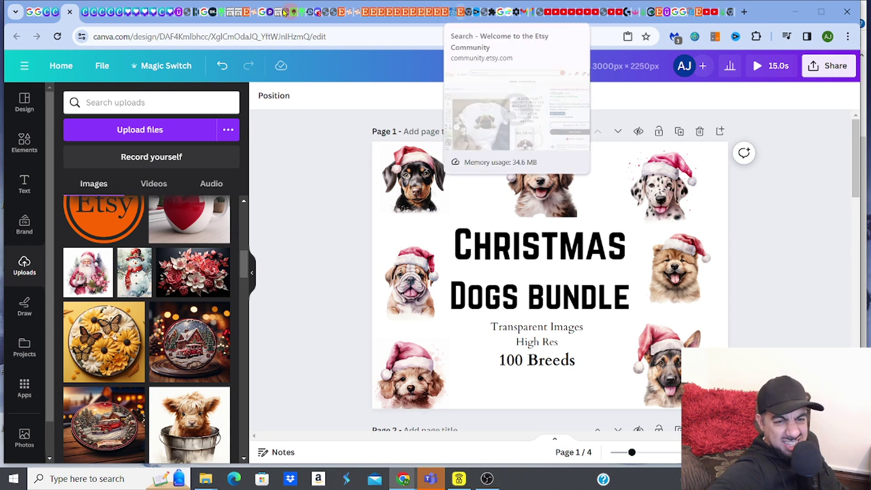
Return to Discord and select part of the plain white tote bag /imagine prompt text.
click(319, 13)
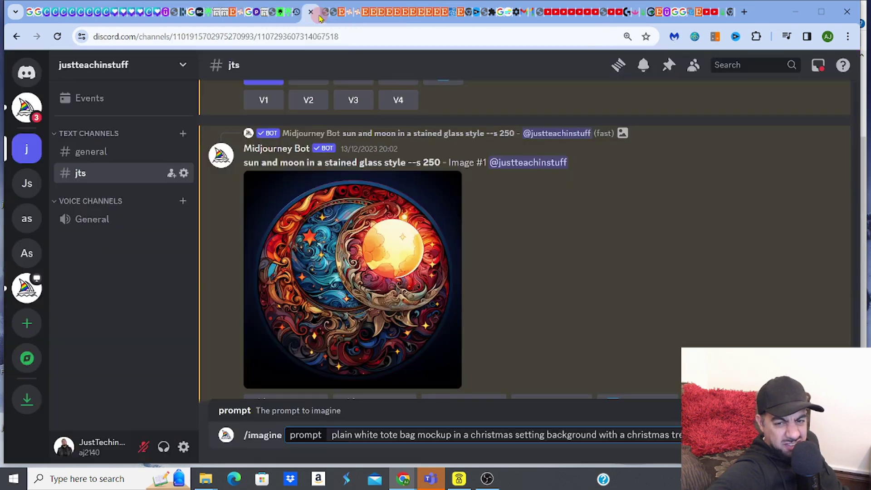
click(359, 435)
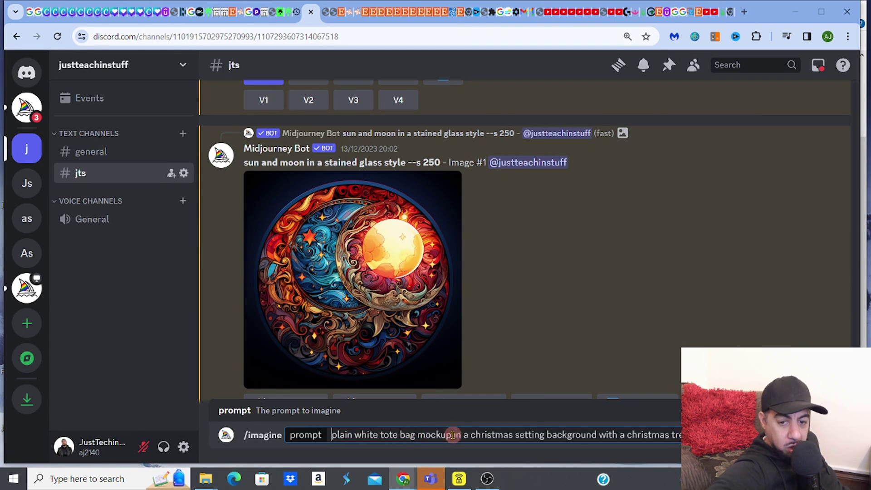
drag(452, 435, 570, 439)
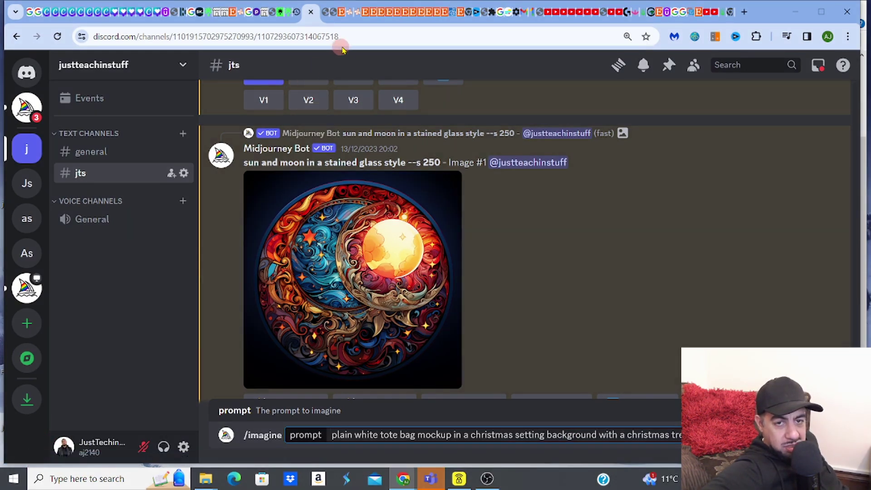
click(364, 23)
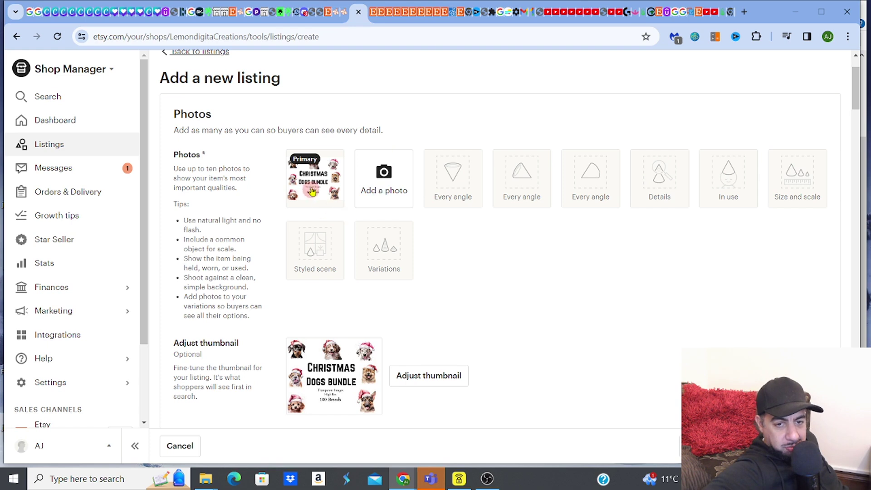
mouse_move(327, 184)
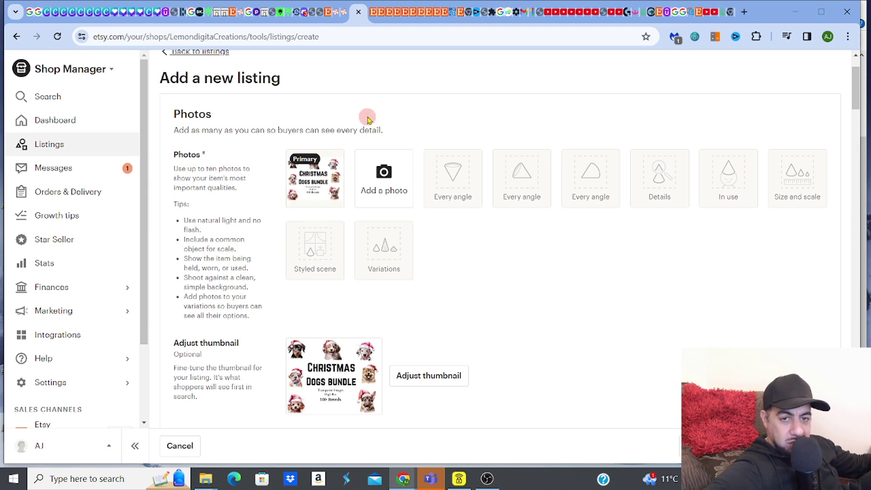
click(301, 12)
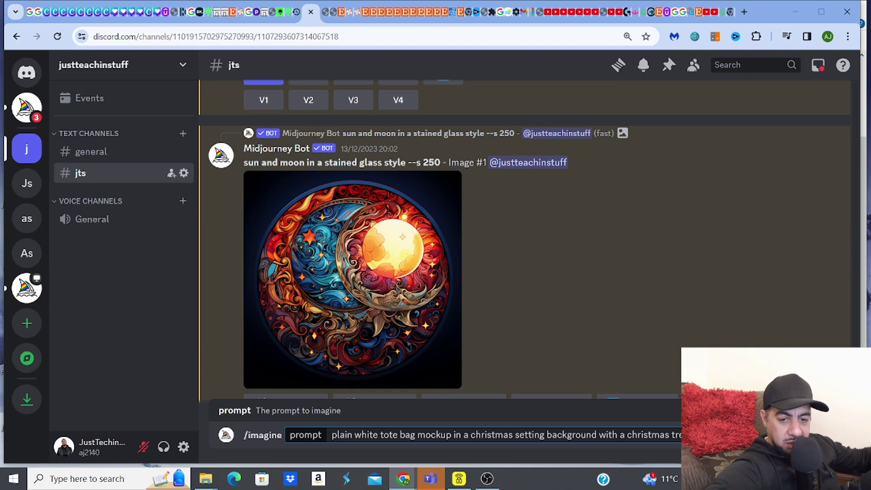
Submit the tote bag /imagine prompt (--ar 4:3 --s 250) and wait for the four-image grid.
key(Return)
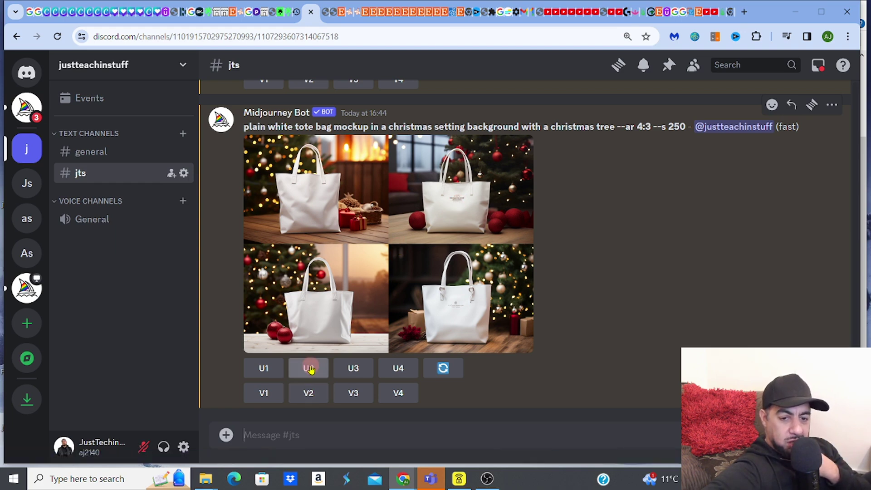
Upscale the second Midjourney tote bag variation (U2) and save the full-size PNG to Downloads.
click(310, 369)
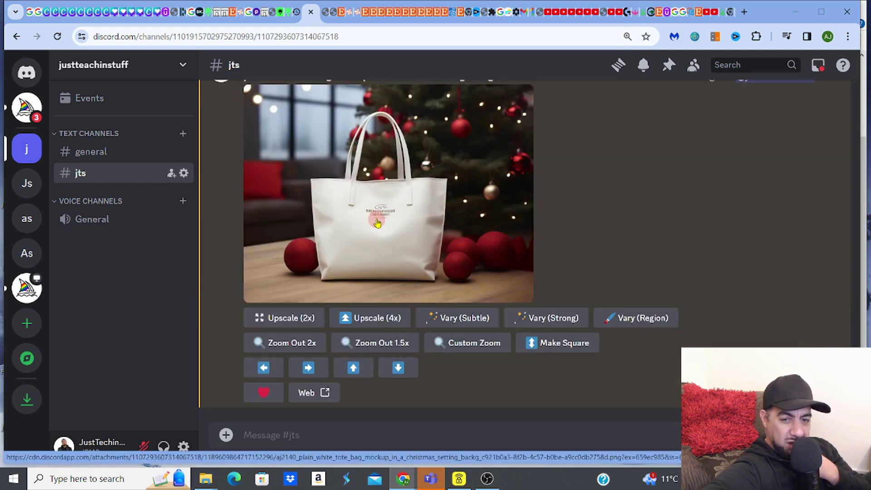
click(410, 220)
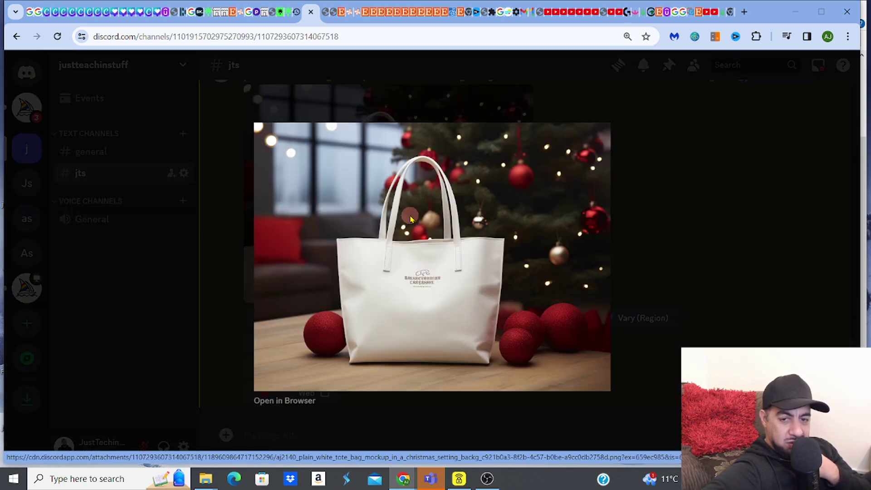
click(287, 401)
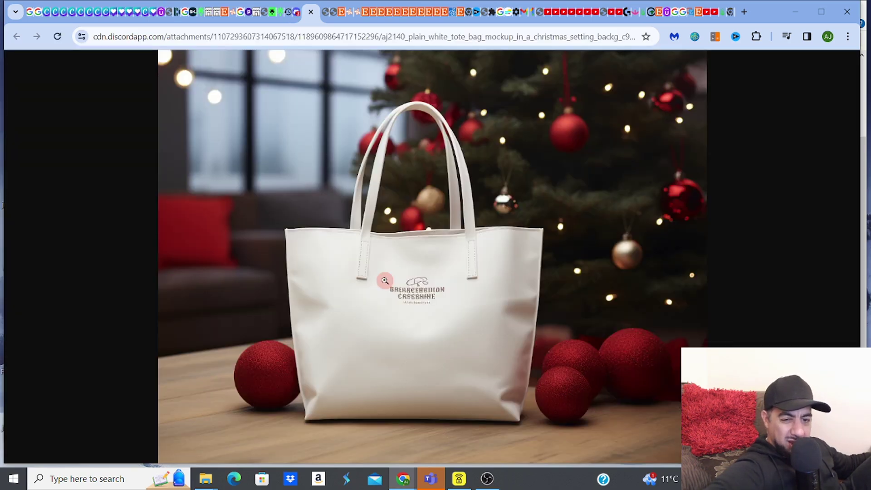
right_click(386, 282)
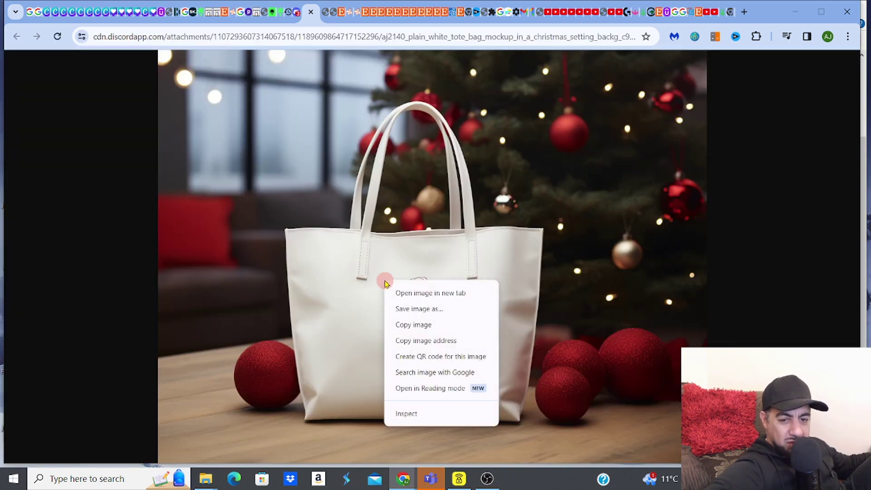
click(400, 309)
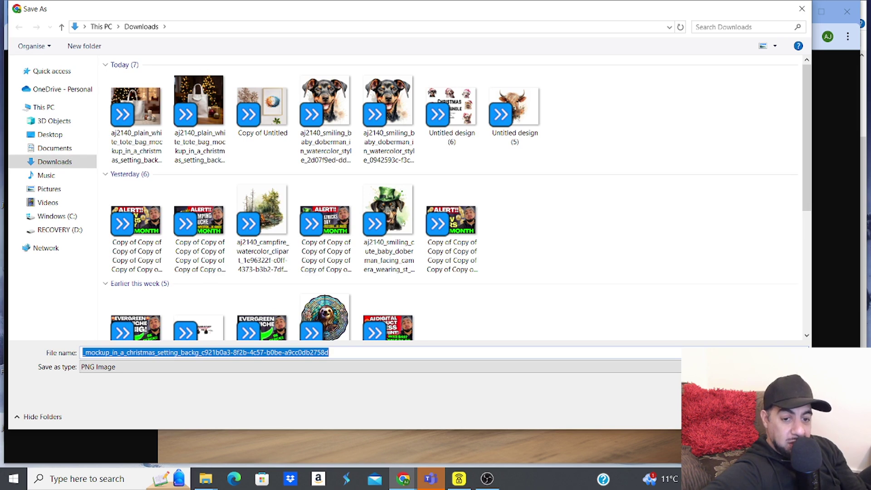
key(Return)
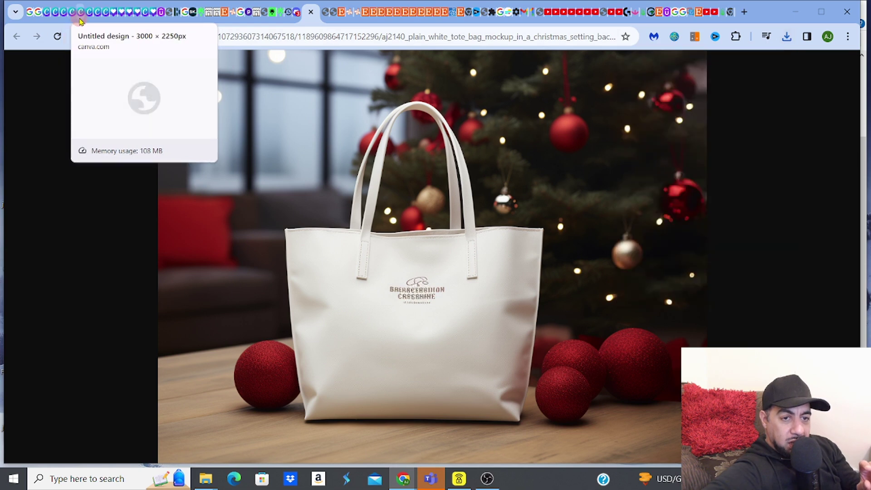
Switch back to the Canva 'Untitled design' tab with the blank 3000 × 2250 px page.
click(79, 19)
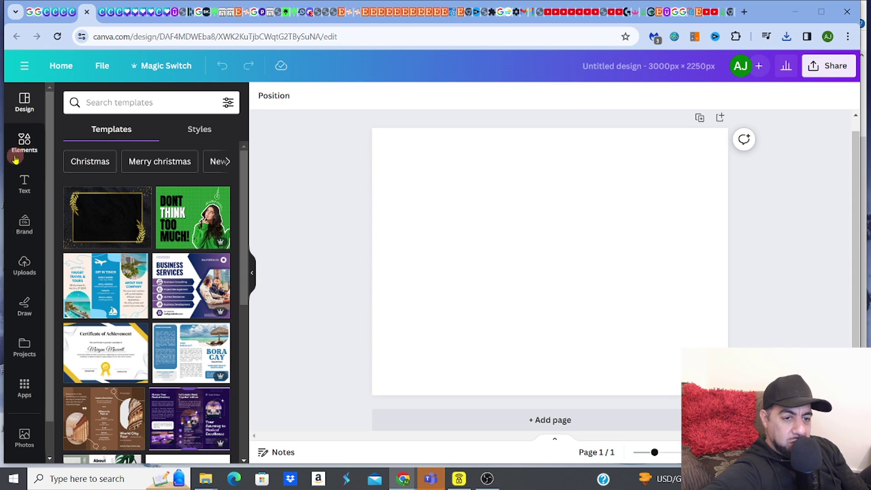
Open Uploads, place the existing tote bag image on the page, then delete it.
click(24, 268)
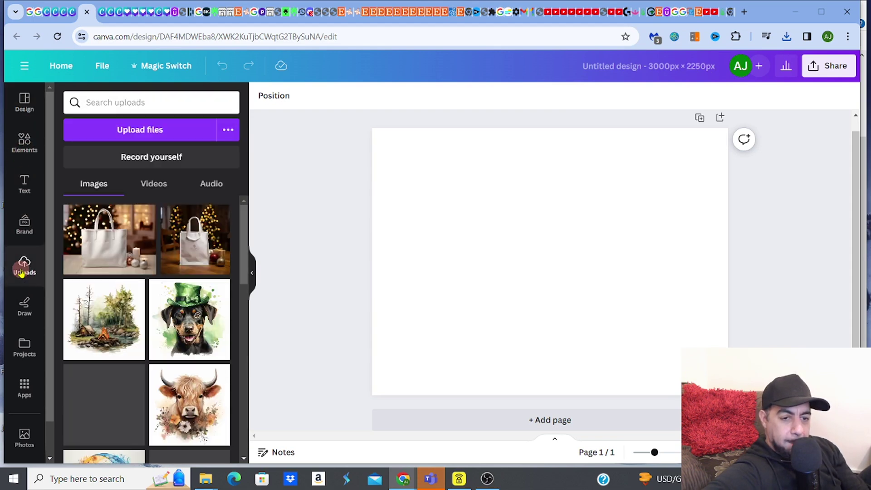
click(112, 233)
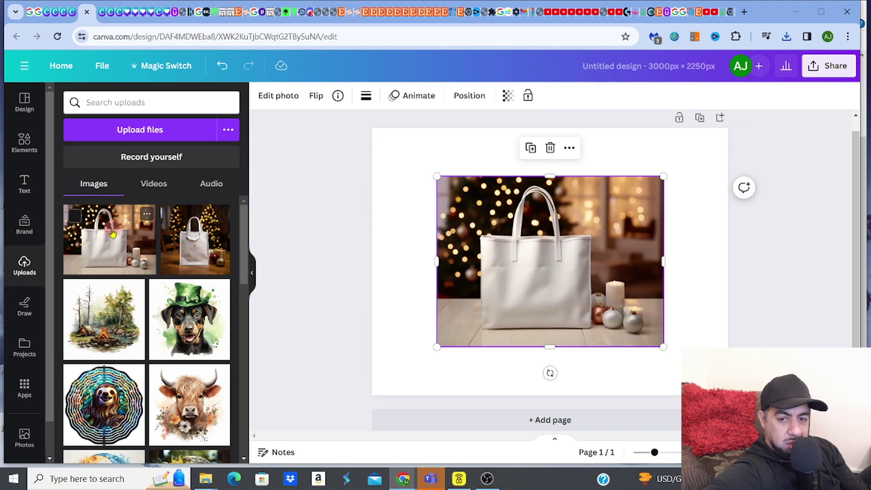
key(Delete)
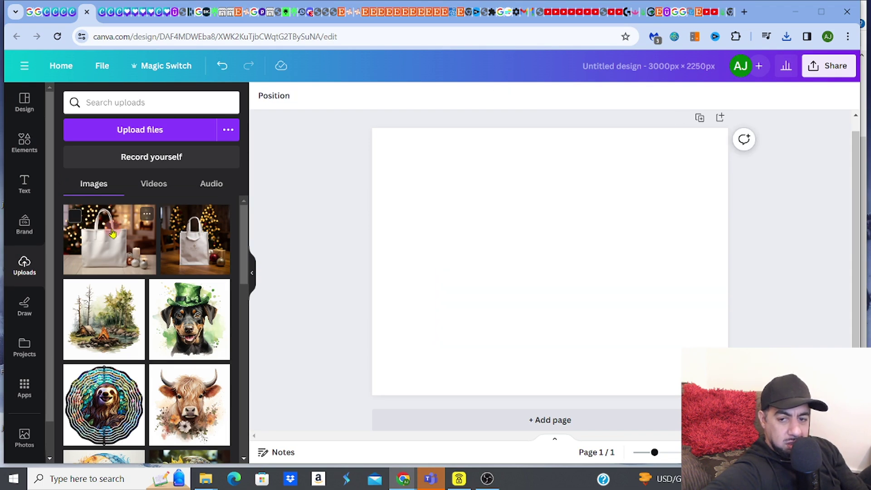
Upload the Christmas-tree tote bag mockup file from the Downloads folder into Canva.
click(133, 131)
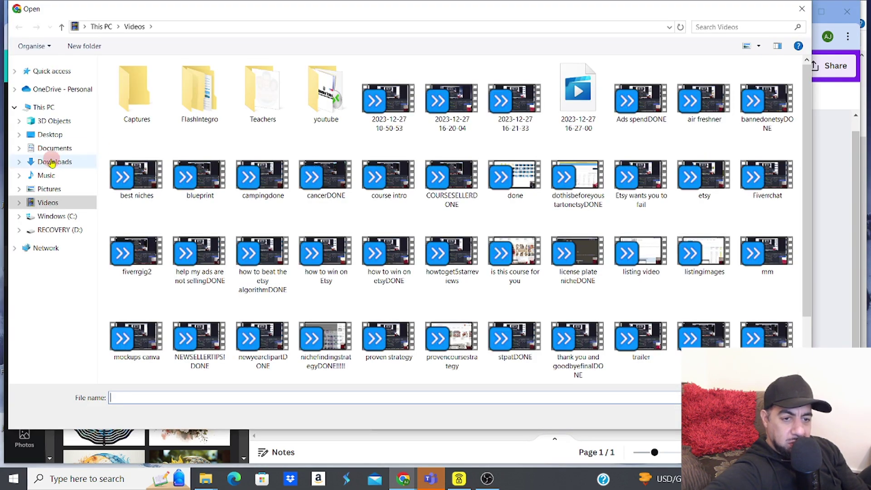
click(52, 162)
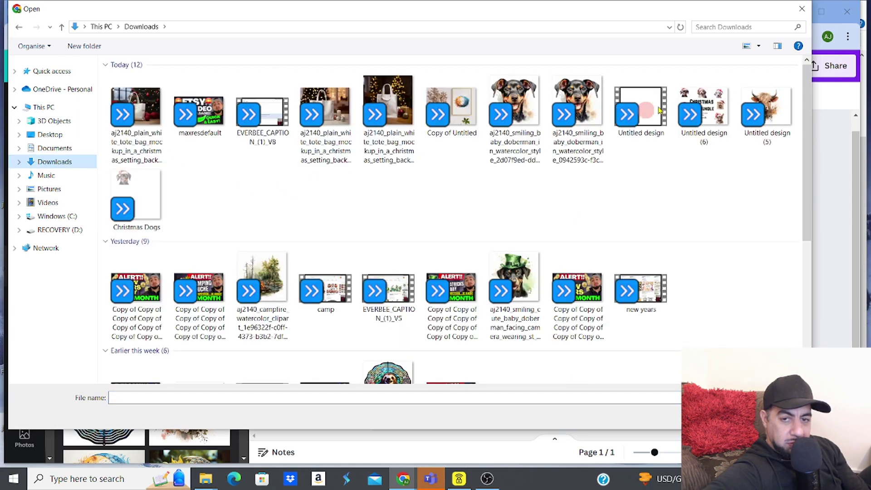
click(801, 8)
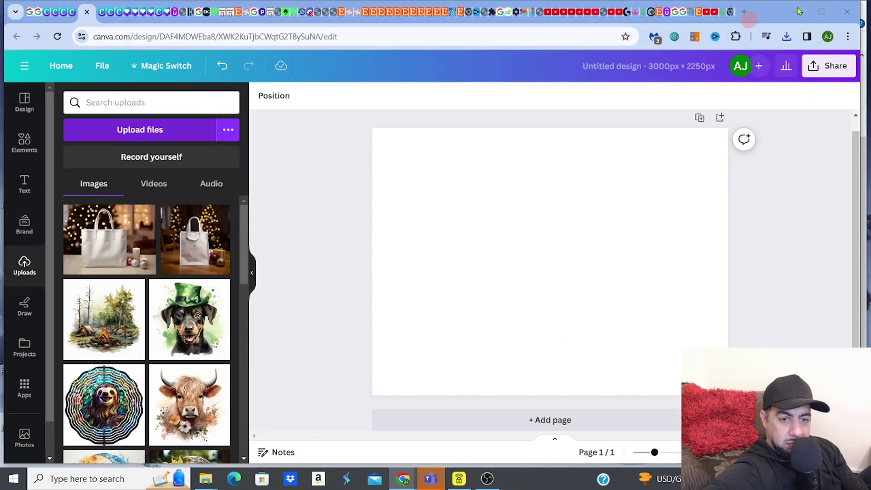
click(161, 131)
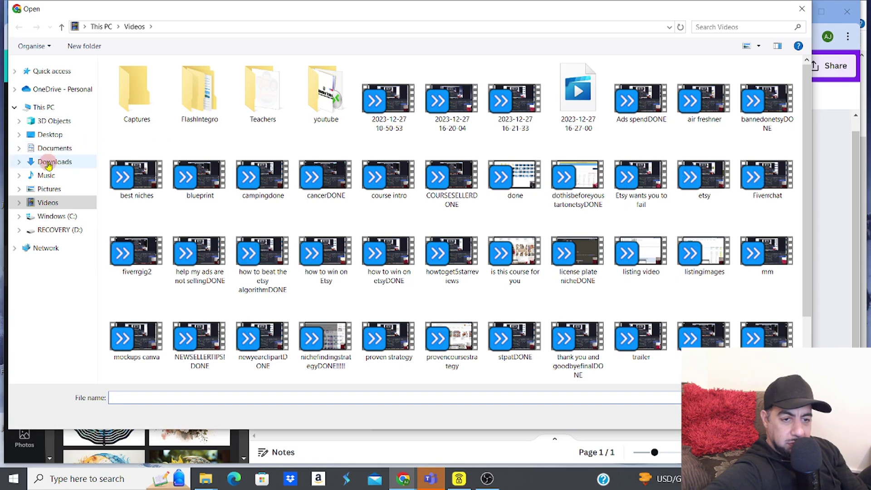
click(49, 163)
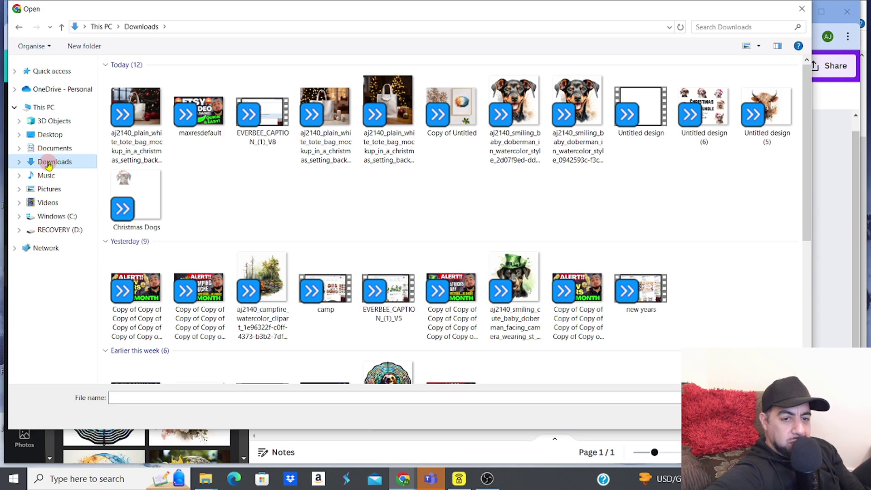
click(142, 119)
key(Return)
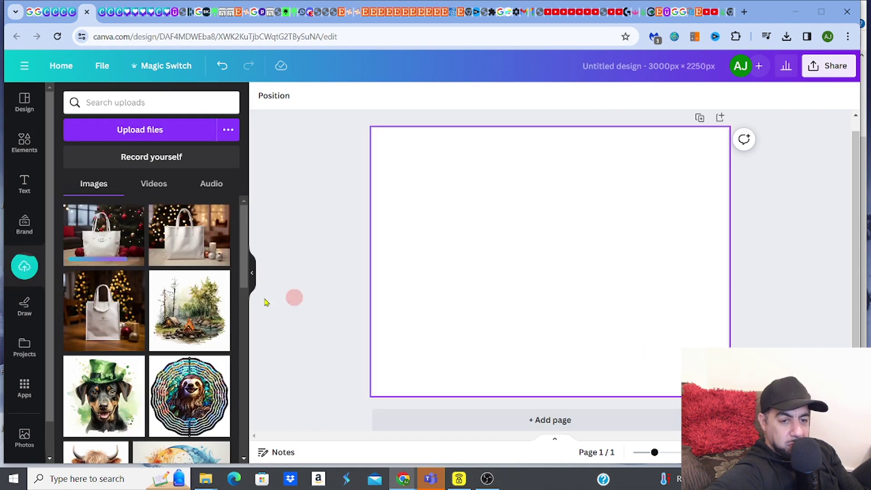
Place the uploaded Christmas-tree tote bag mockup and stretch it corner to corner to fill the page.
click(119, 226)
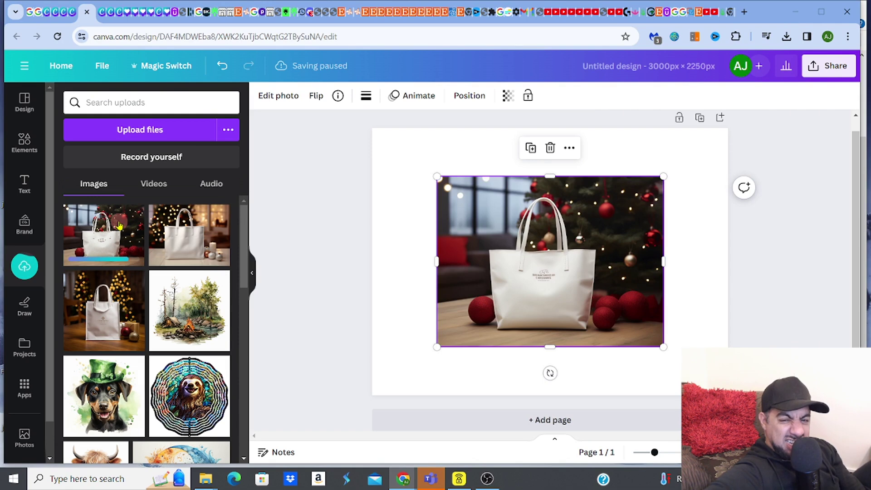
drag(436, 176, 371, 127)
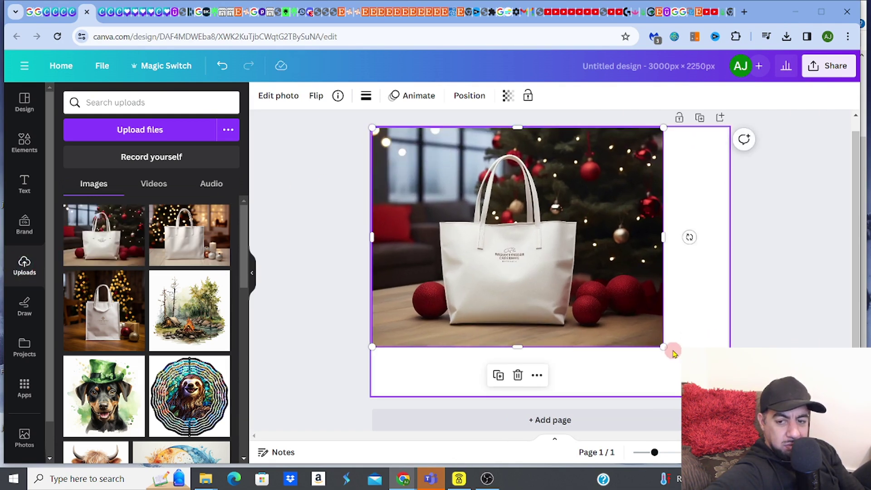
drag(662, 346, 728, 396)
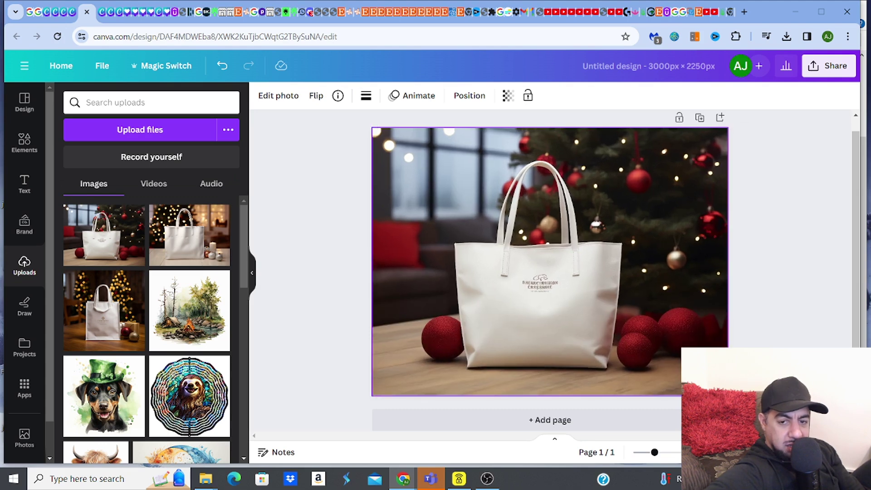
click(320, 285)
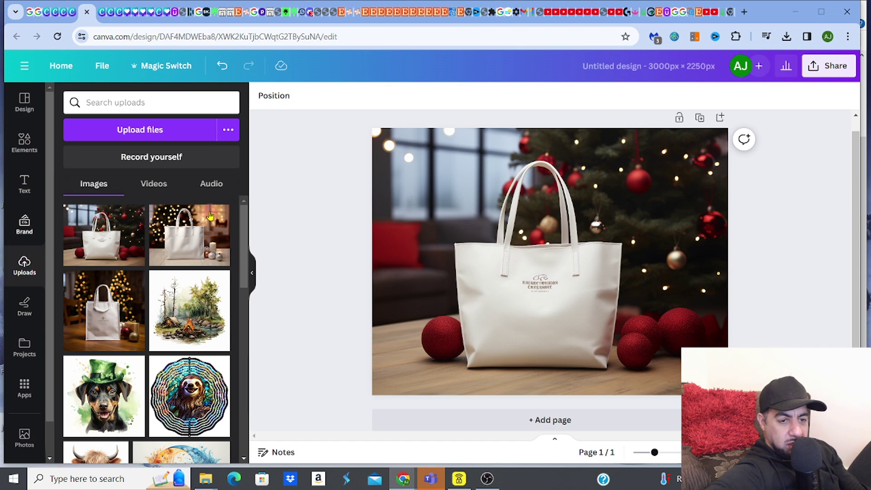
drag(243, 251, 243, 412)
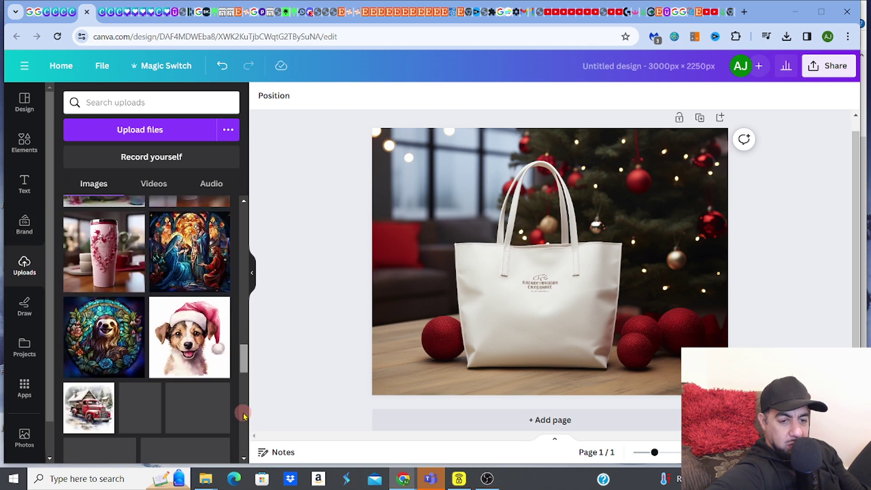
Add the Santa-hat puppy, remove its white background with BG Remover, shrink it and centre it on the bag.
click(192, 344)
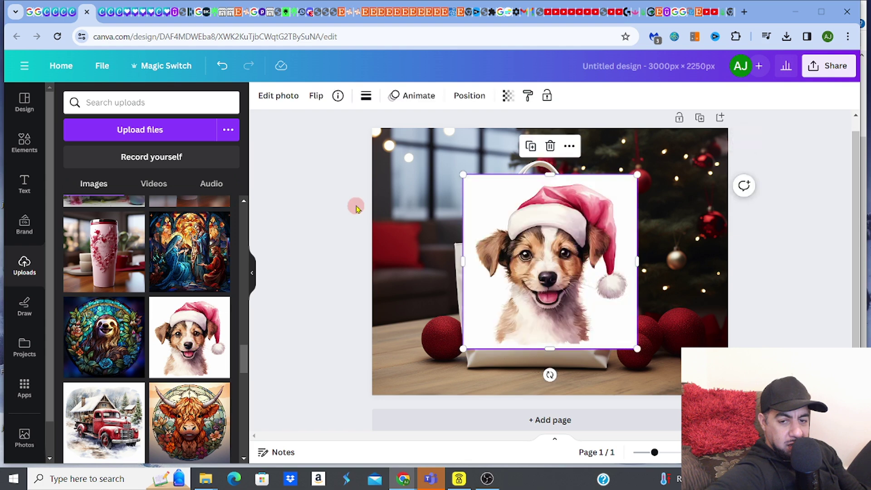
click(281, 97)
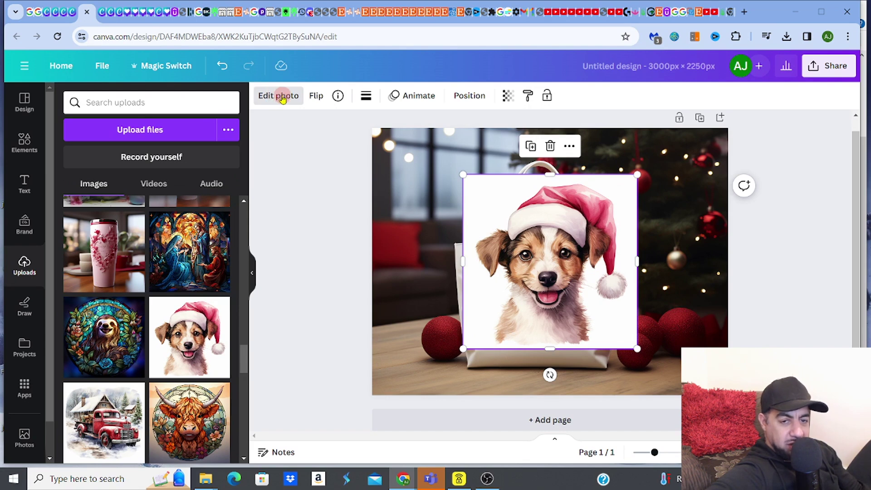
click(282, 97)
click(282, 98)
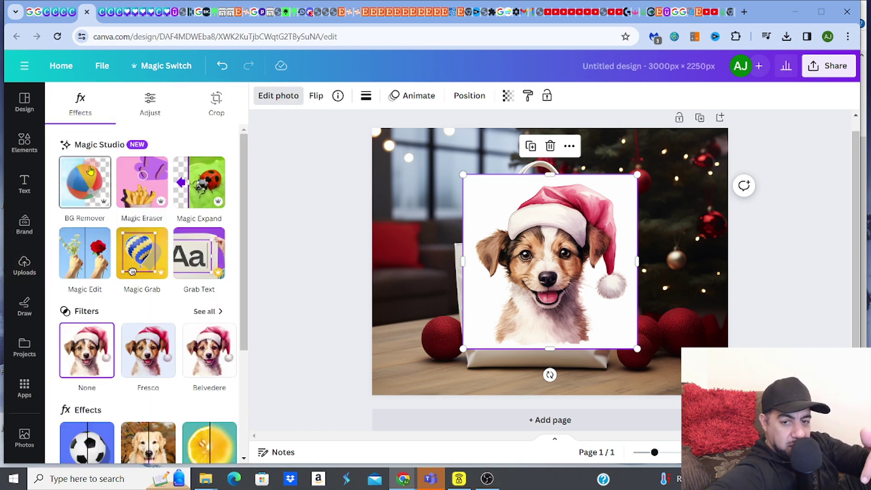
click(90, 171)
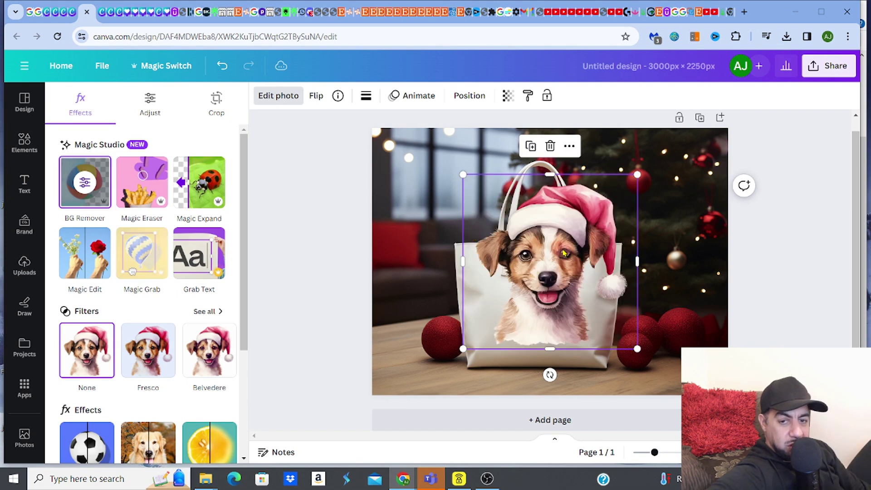
drag(463, 174, 554, 254)
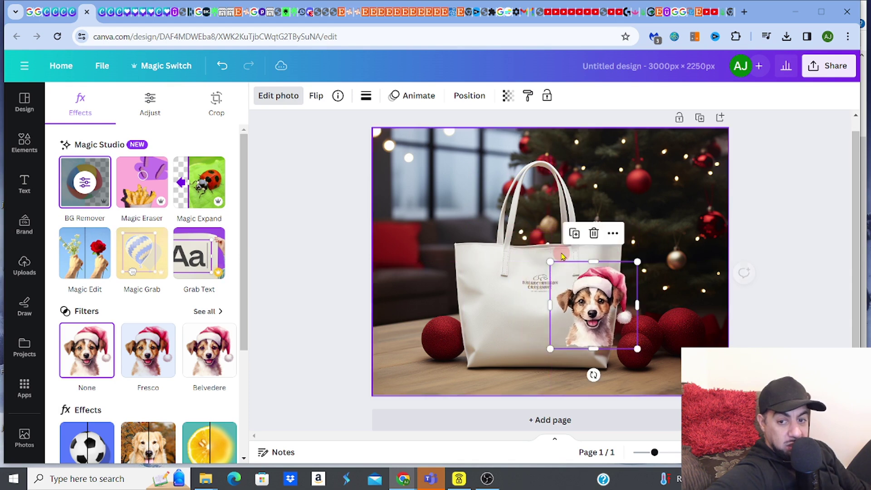
drag(597, 292, 540, 289)
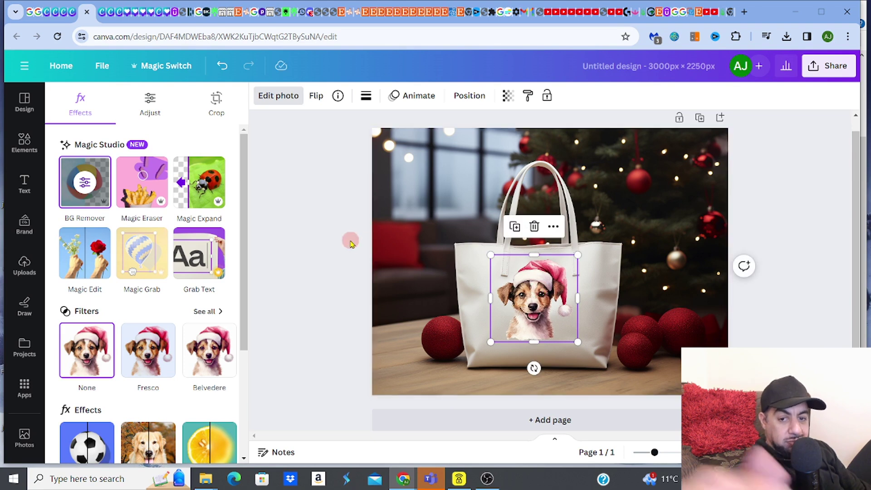
click(793, 190)
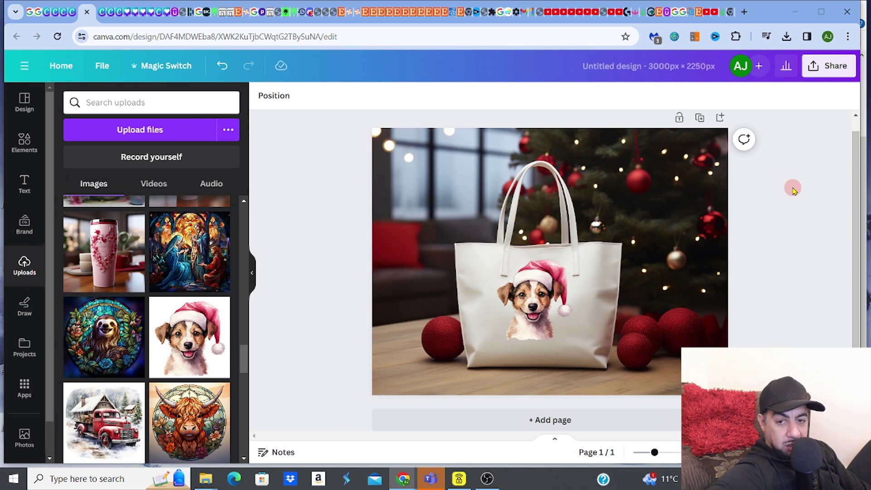
Download the design as a PNG (Untitled design.png), then delete the puppy graphic from the bag.
click(827, 70)
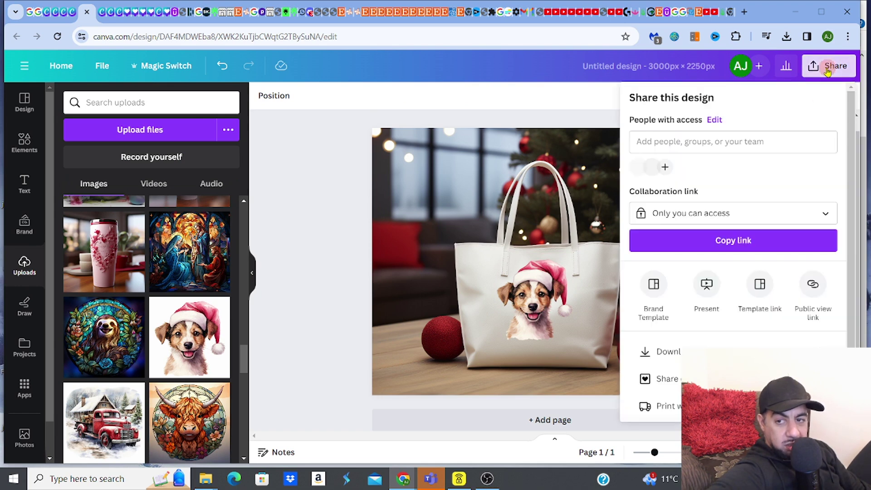
click(694, 352)
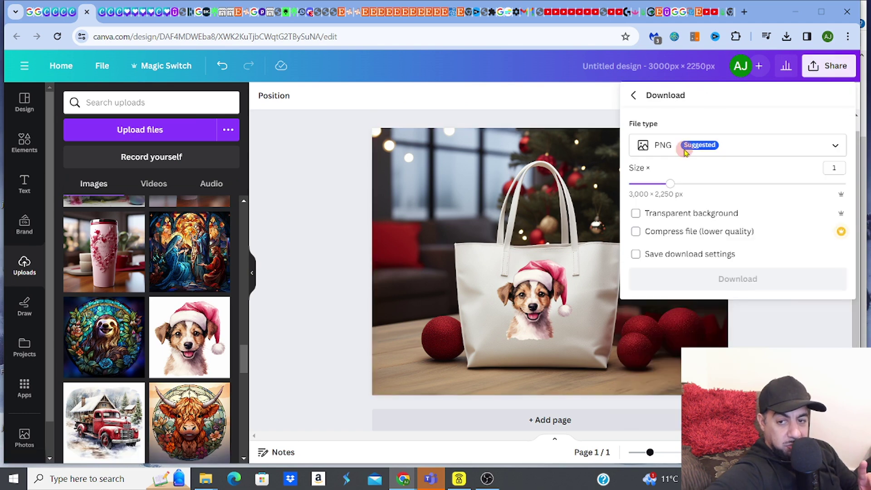
click(689, 279)
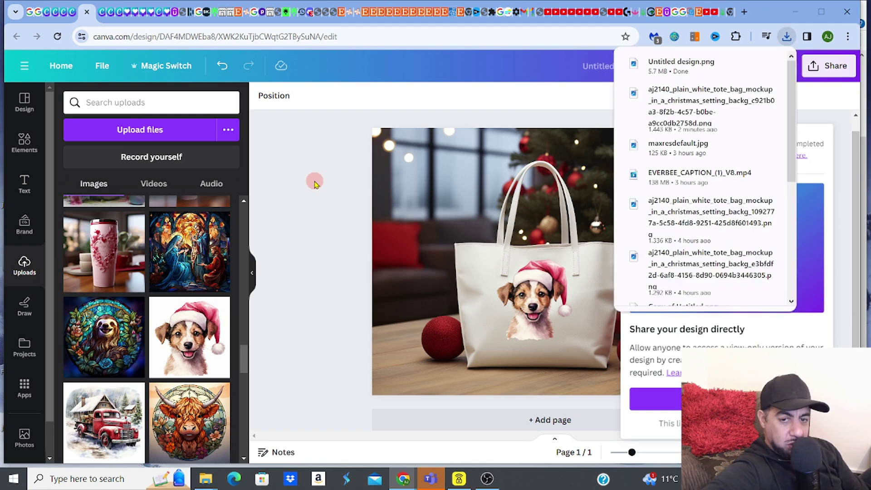
click(316, 183)
click(526, 290)
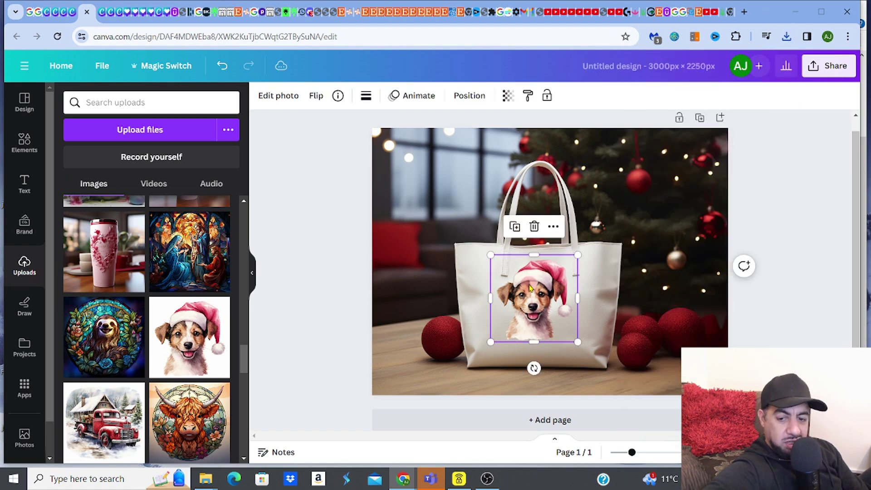
key(Delete)
Delete the tote bag photo from the page and search Elements for 'tote bag mockup'.
click(447, 230)
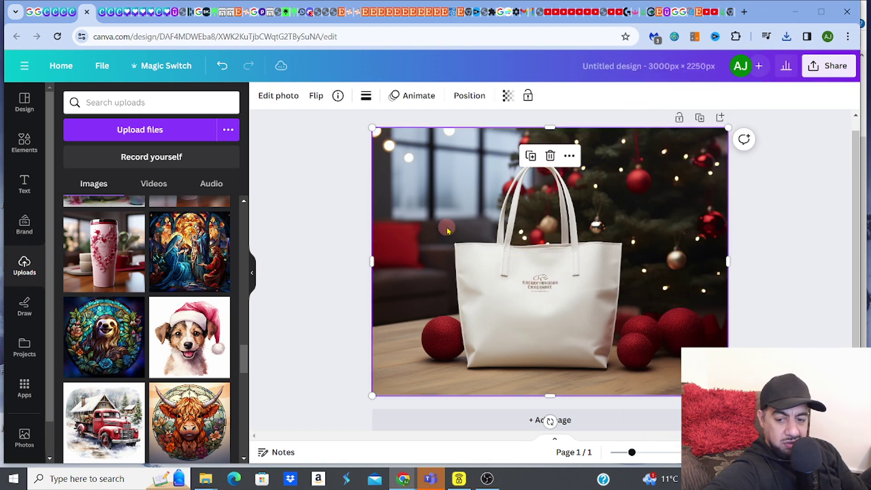
key(Delete)
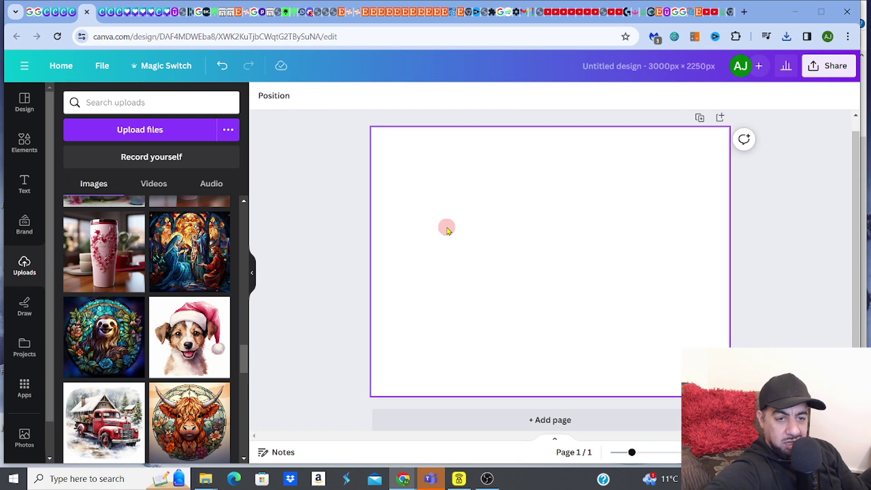
click(24, 141)
click(143, 104)
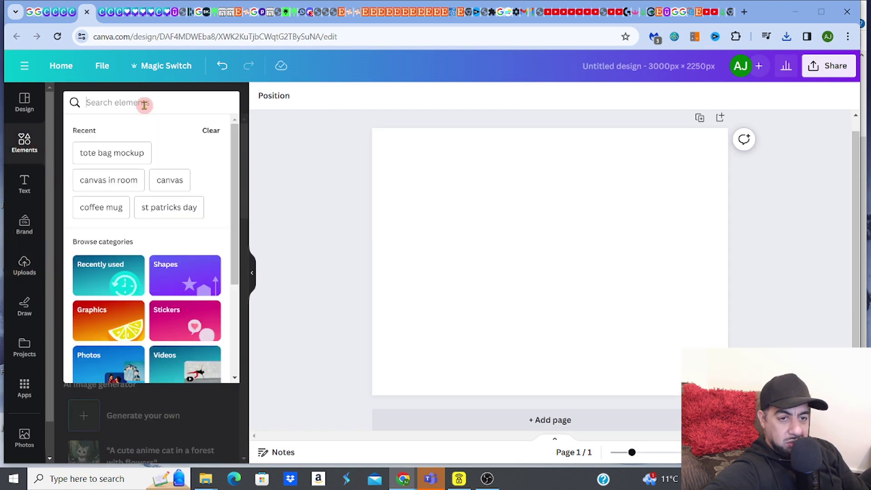
text(t)
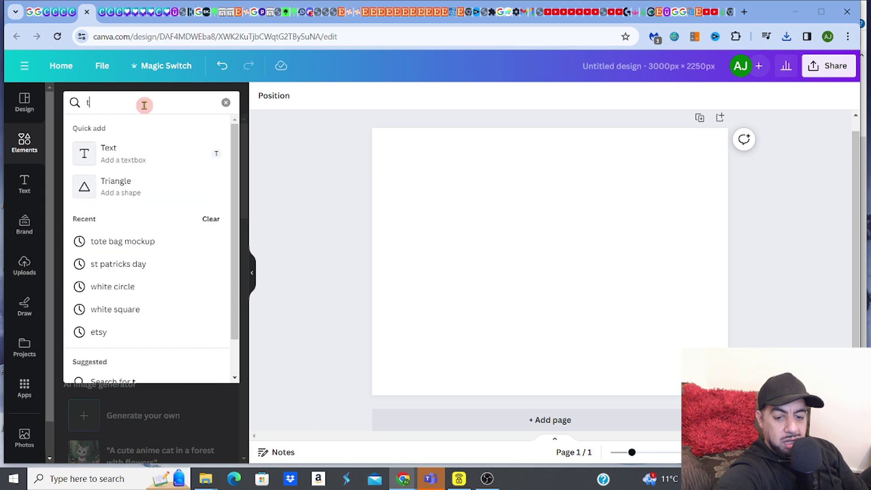
text(ote )
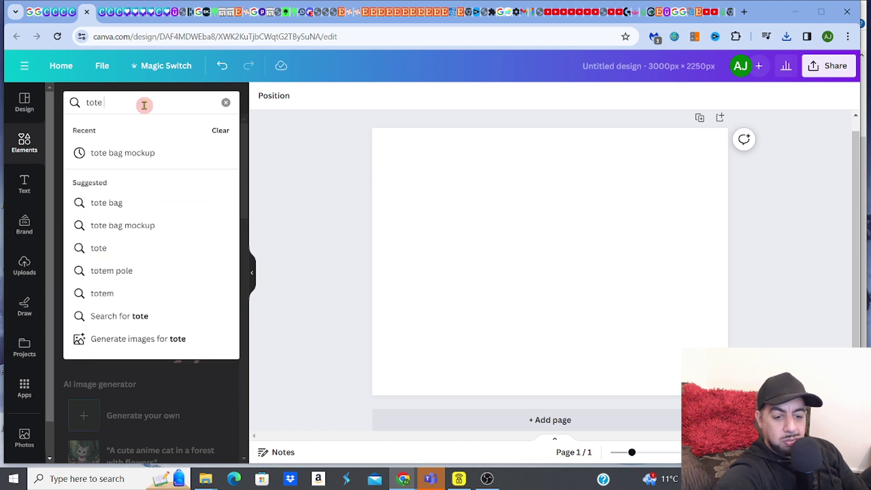
text(bag )
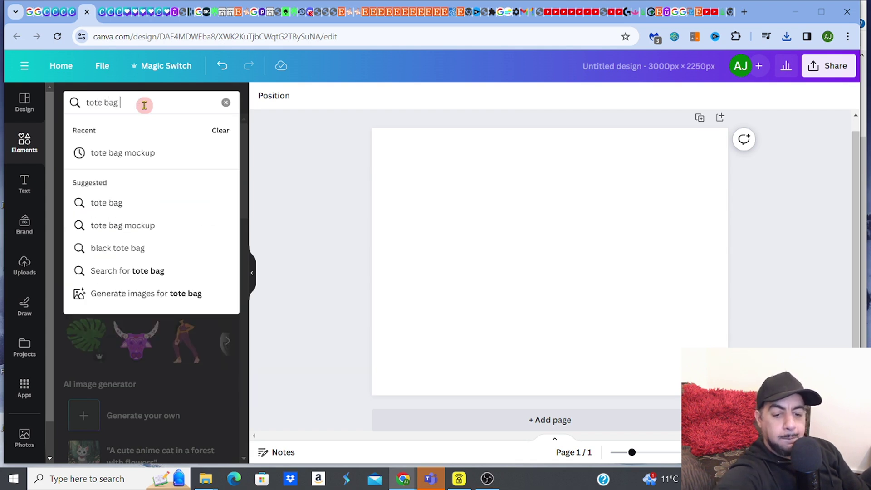
text(moc)
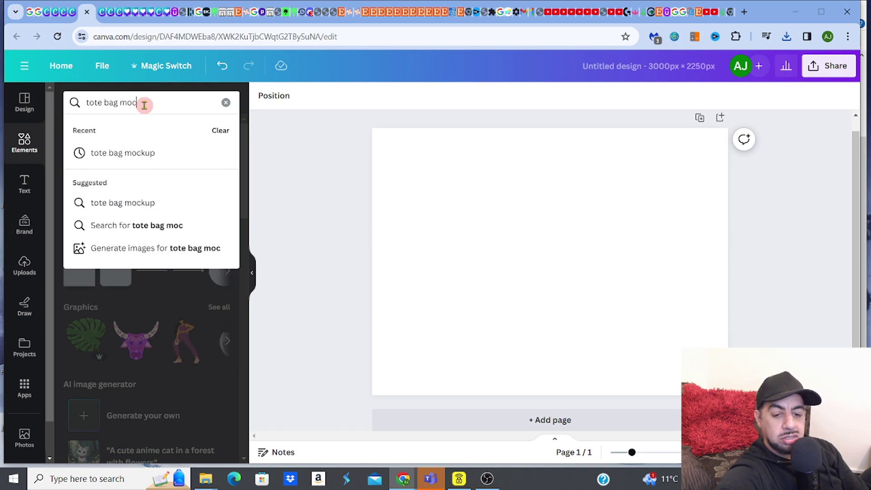
text(kup)
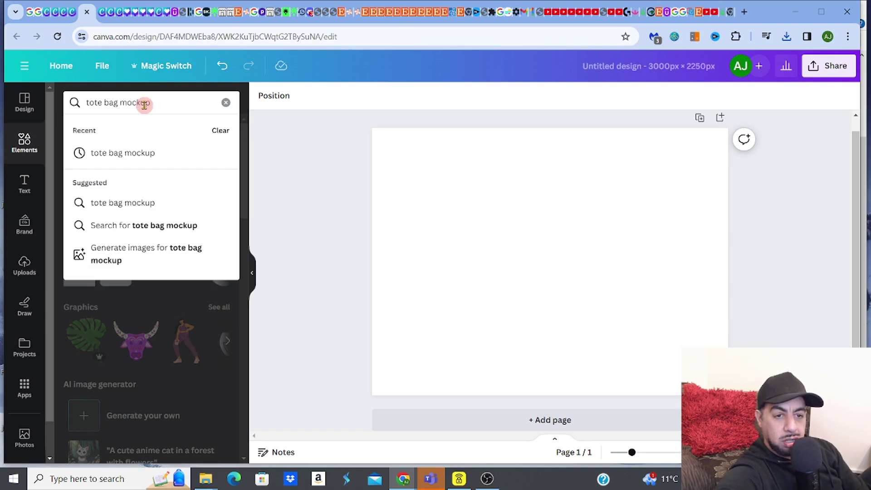
key(Return)
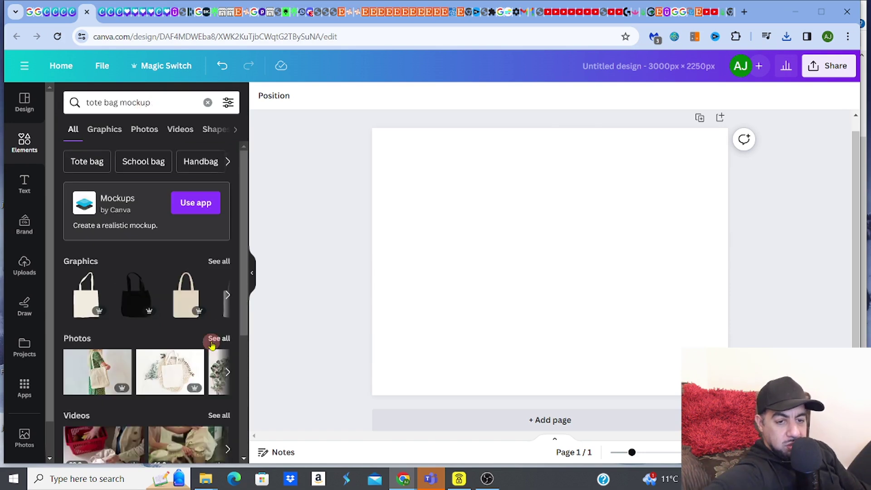
Filter the results to Photos, then add the white-lilies tote bag photo and remove it.
click(145, 130)
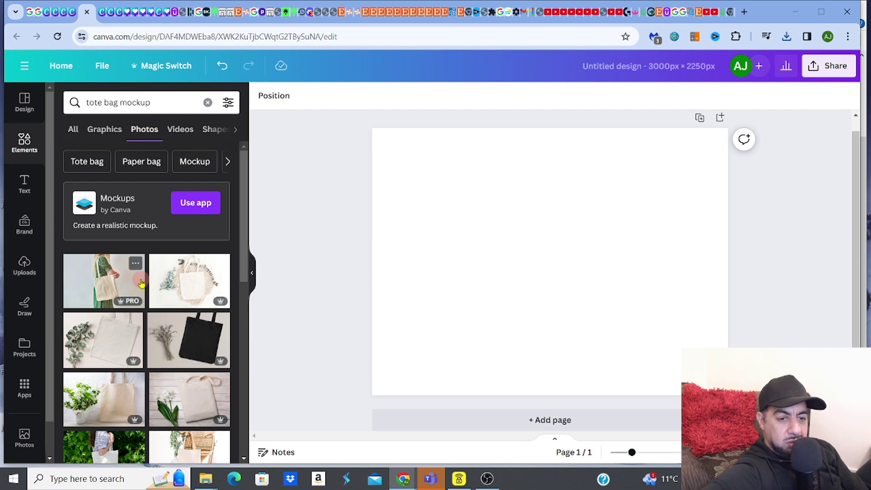
click(196, 405)
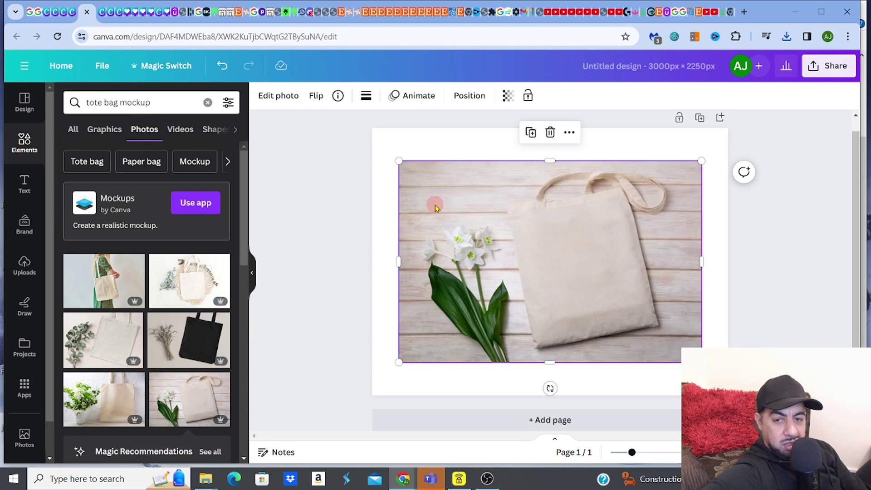
key(Delete)
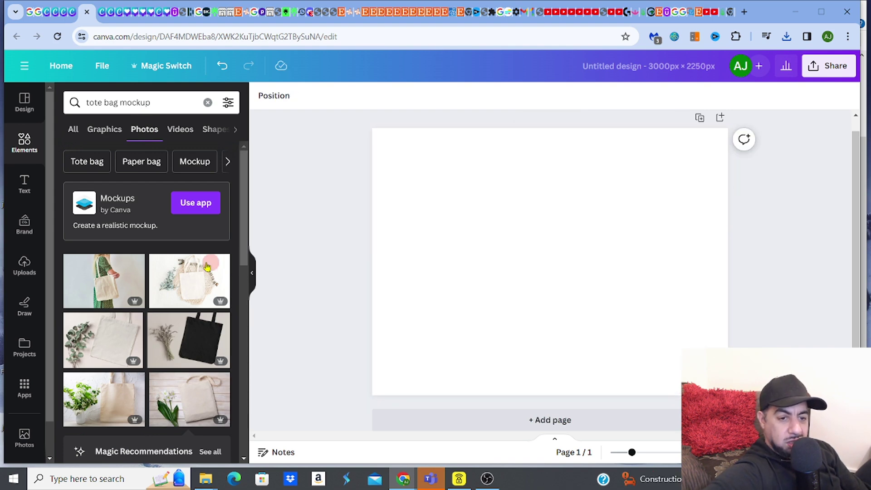
Add the green-dress tote bag photo, enlarge it to cover the page, then delete it.
click(107, 279)
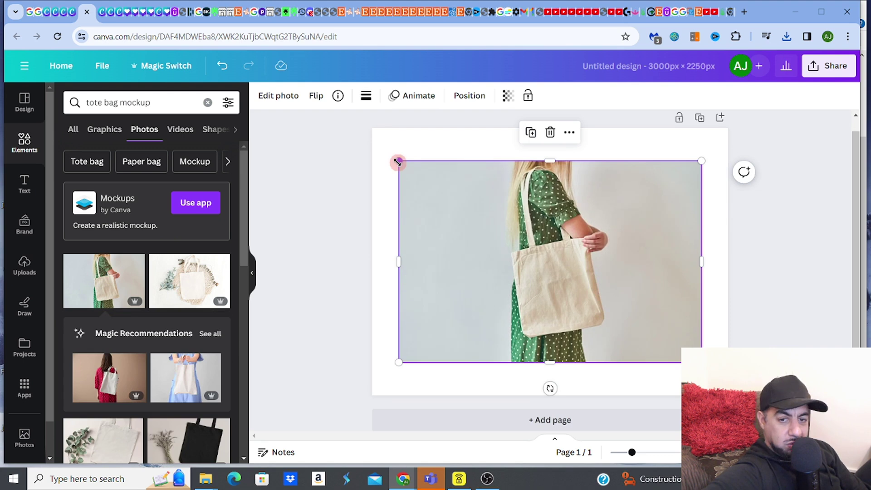
drag(397, 161, 369, 141)
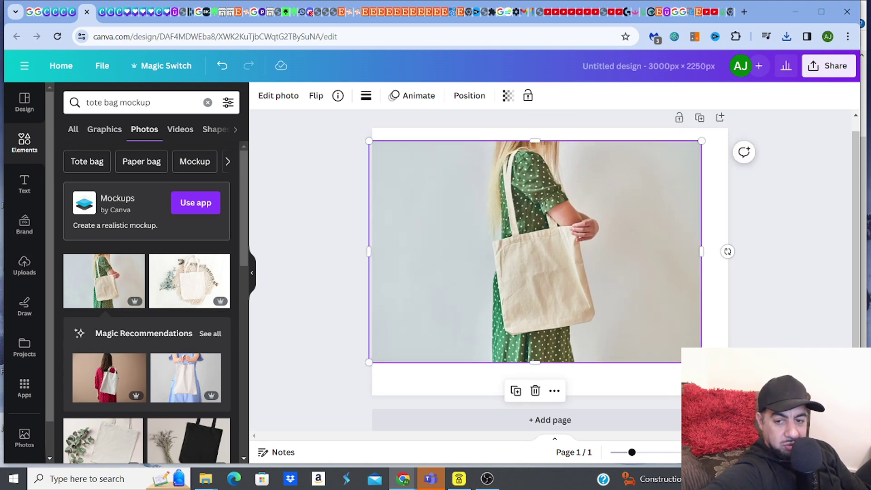
drag(701, 362, 752, 395)
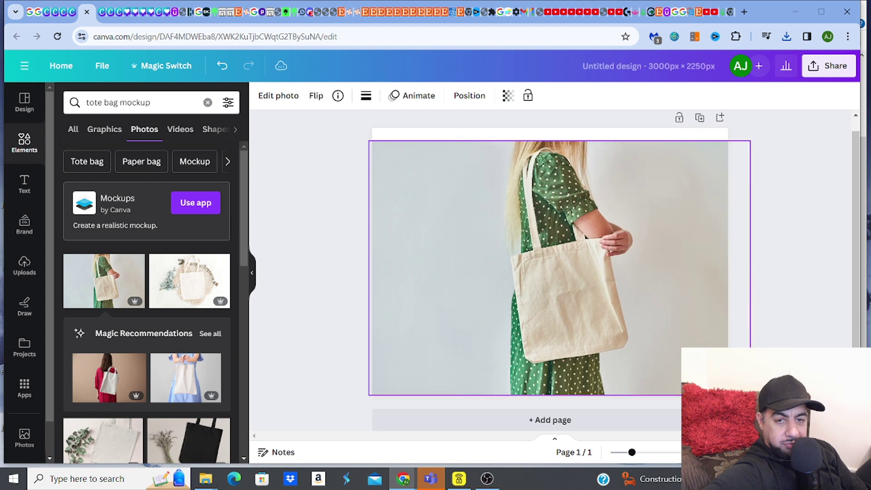
drag(690, 333, 679, 312)
drag(740, 372, 775, 394)
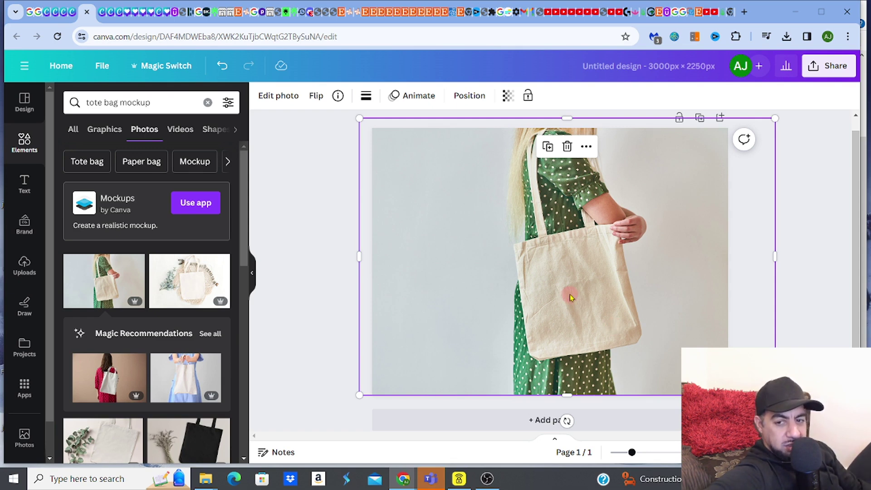
key(Delete)
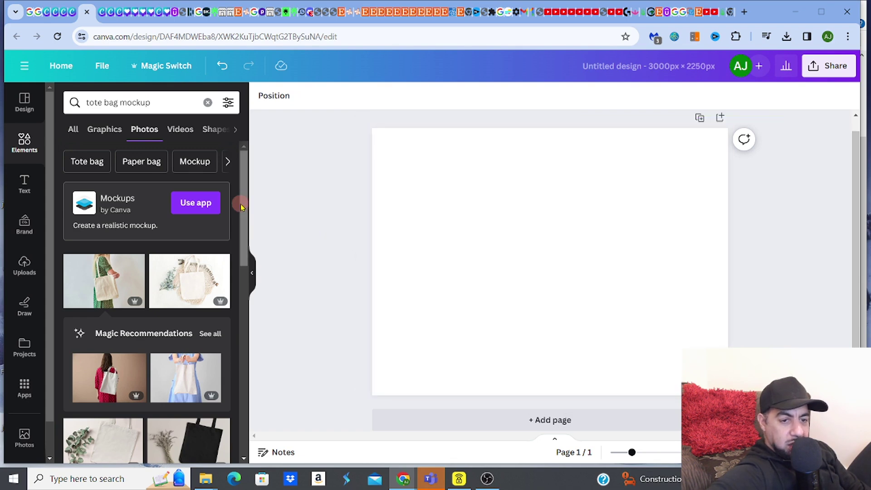
Refine the search to 'tote bag mockup christmas' and scroll through the photo results.
click(95, 104)
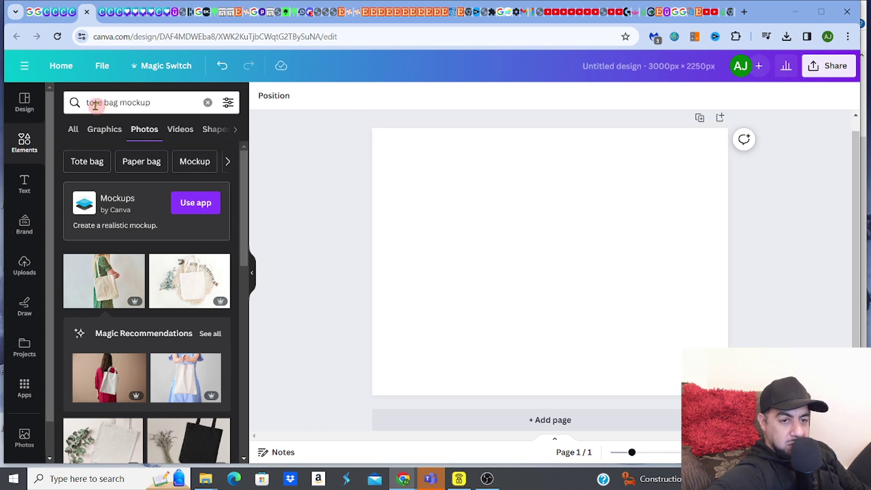
click(155, 104)
text(c)
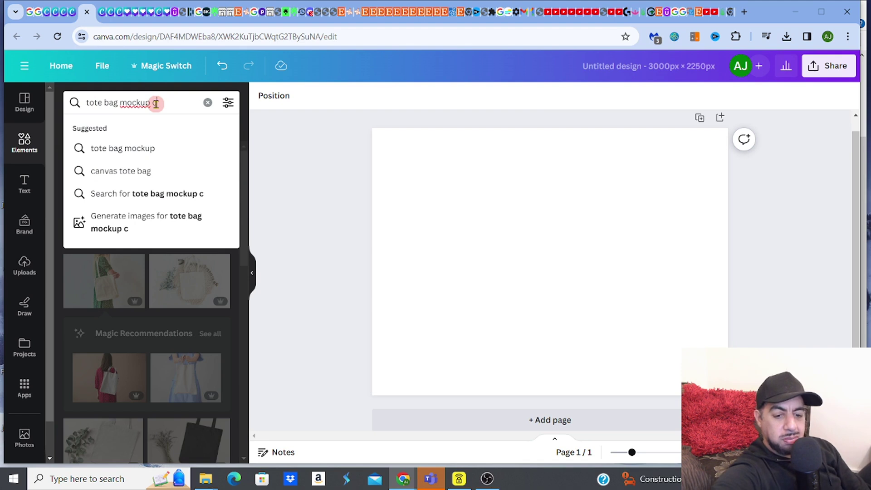
text(hrist)
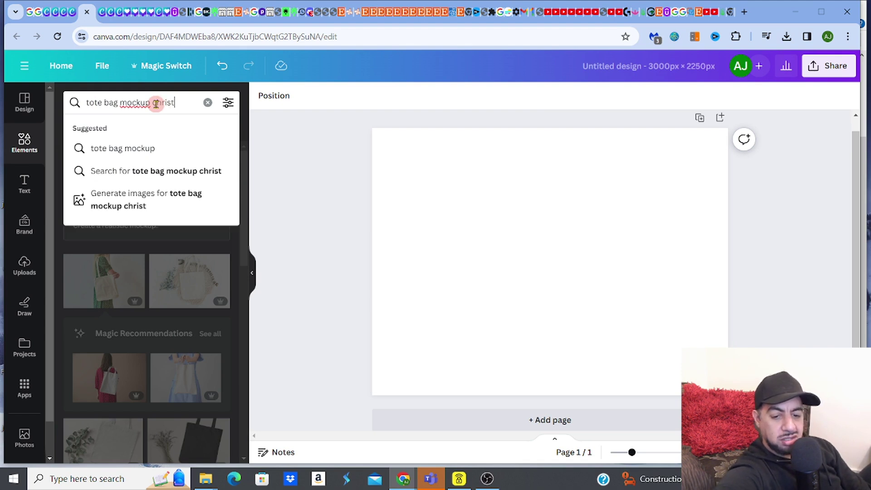
text(mas)
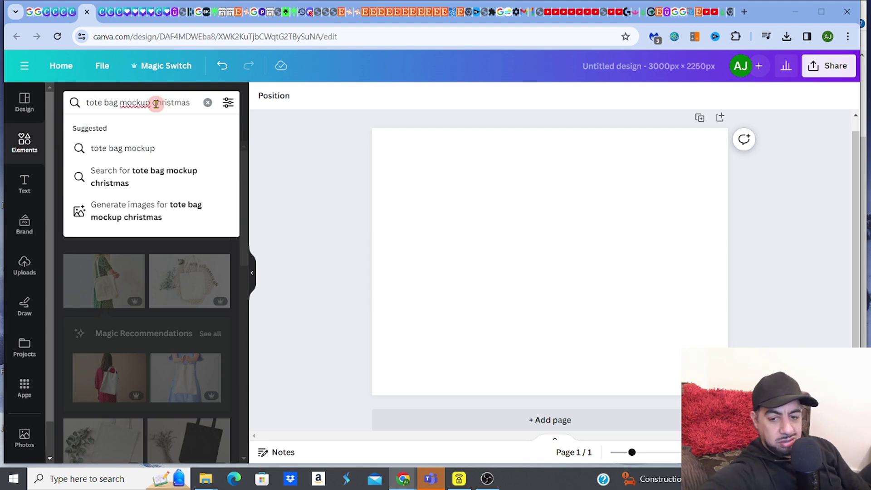
key(Return)
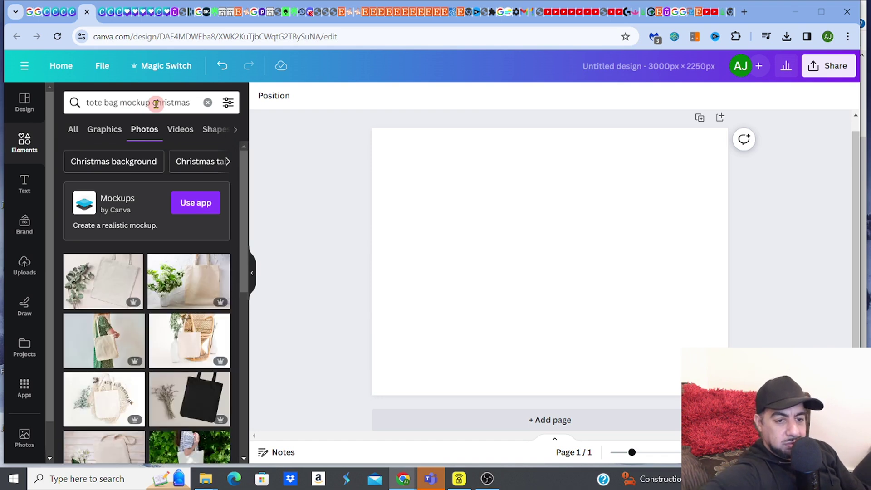
drag(243, 204, 242, 272)
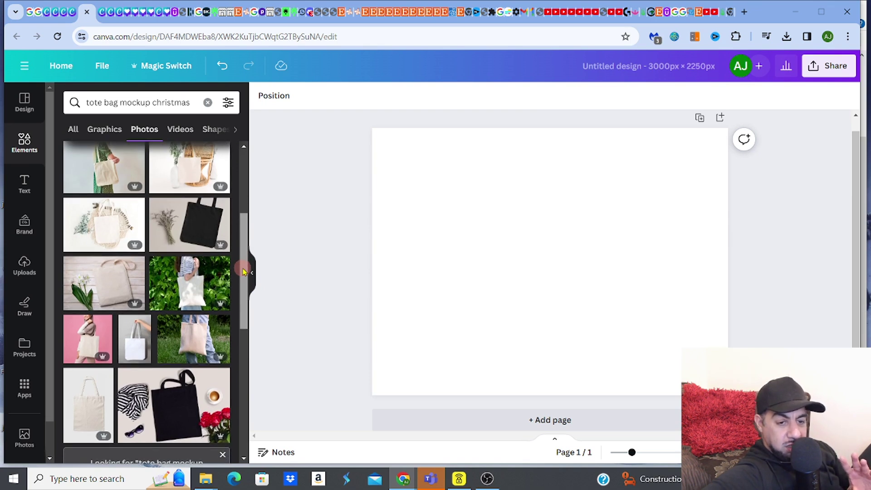
drag(243, 273, 242, 219)
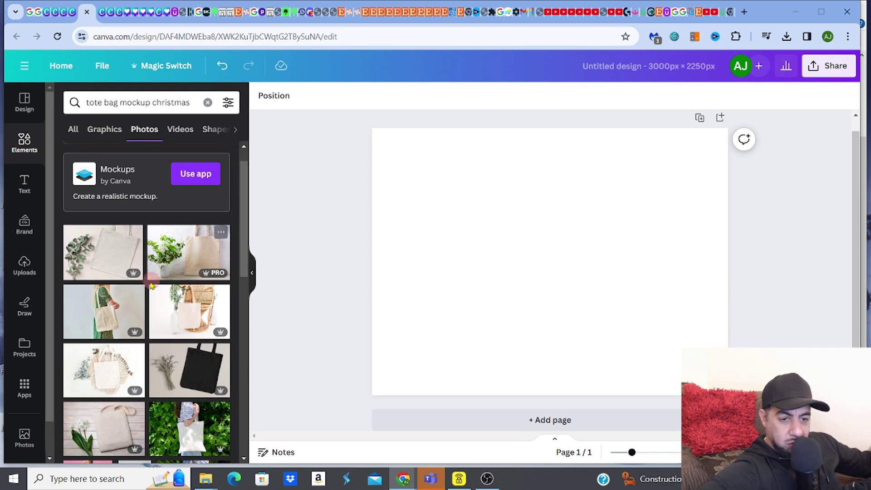
Add the green-dress tote bag photo, move it to the top-left corner and enlarge it to fill the page.
click(99, 315)
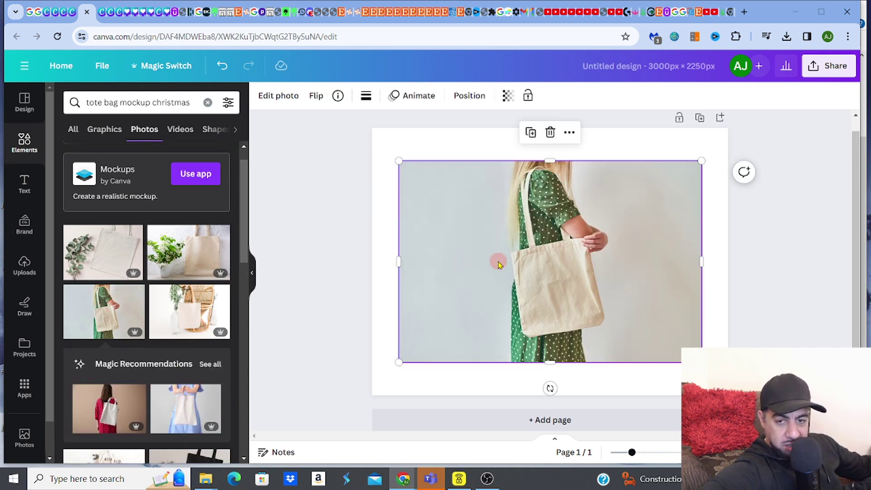
double_click(466, 226)
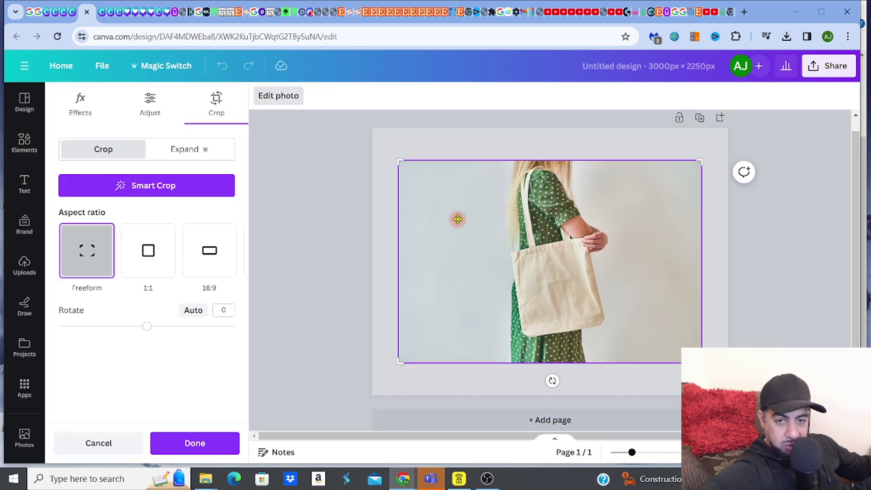
key(Escape)
drag(479, 218, 453, 184)
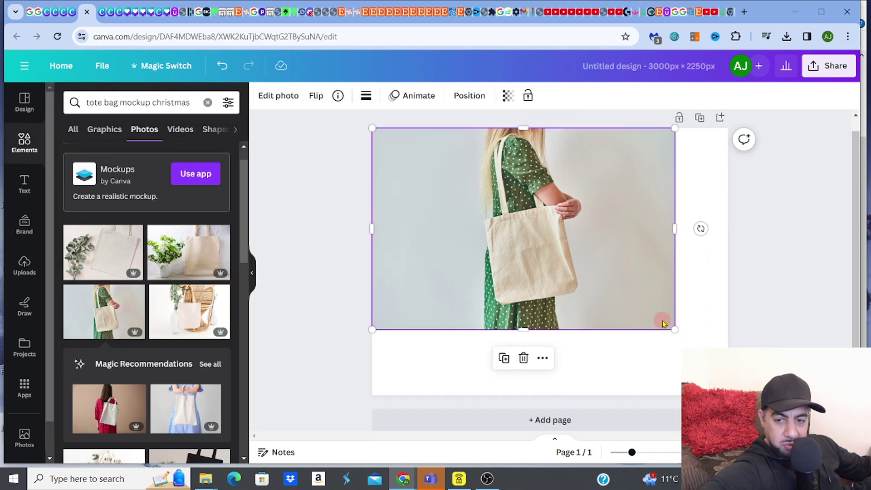
drag(675, 330, 772, 394)
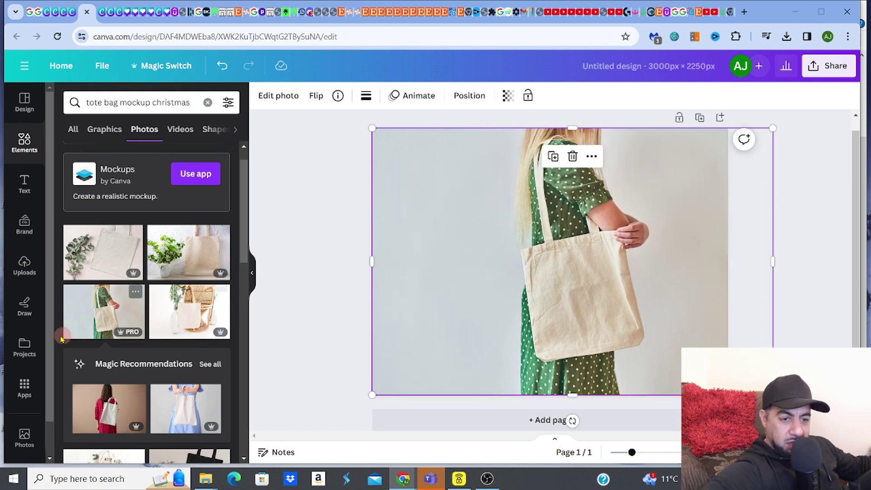
Add the Santa-hat puppy image from uploads and remove its white background with BG Remover.
click(25, 268)
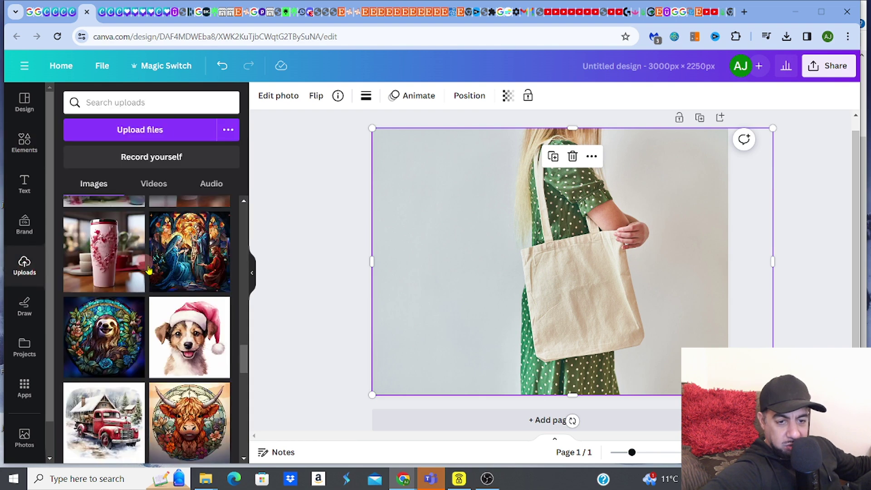
click(189, 336)
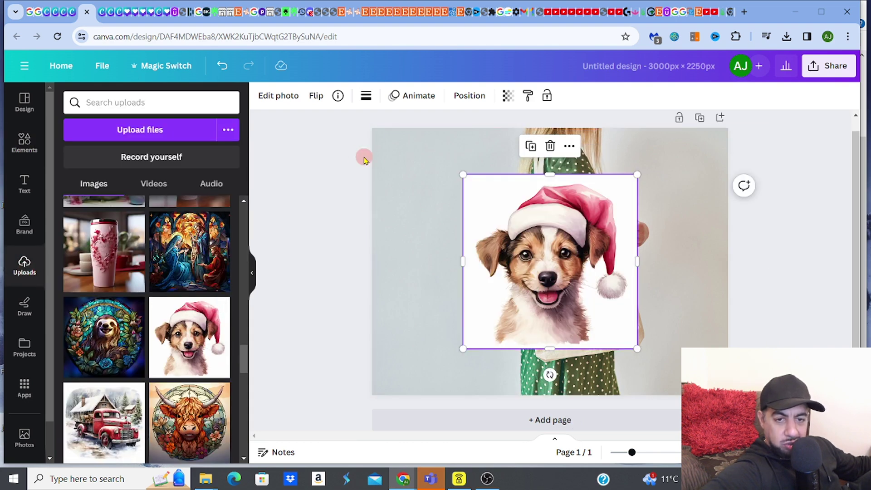
click(286, 97)
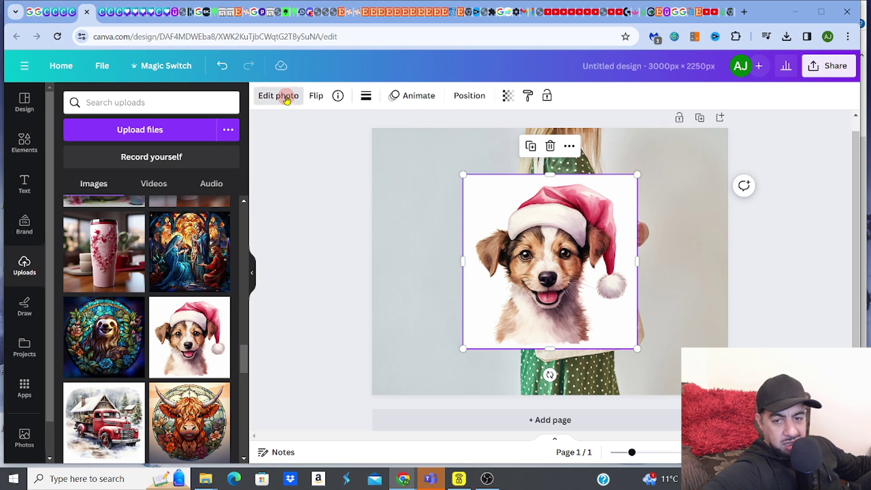
click(86, 183)
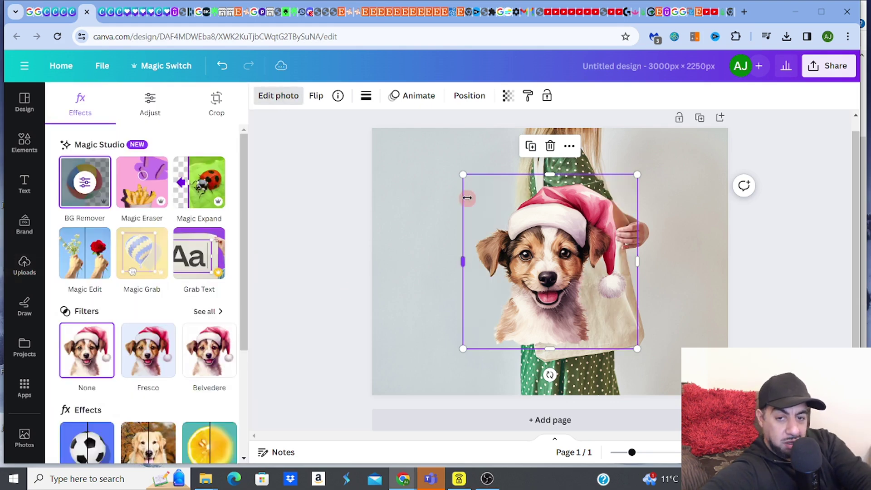
Shrink the puppy, tilt it to -10°, and place it on the tote bag's front.
drag(469, 171, 578, 290)
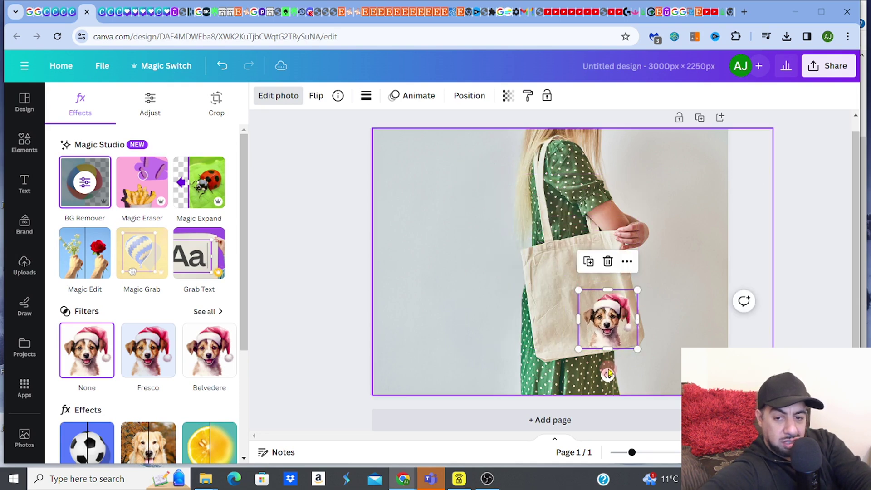
drag(608, 373, 616, 369)
drag(609, 313, 580, 286)
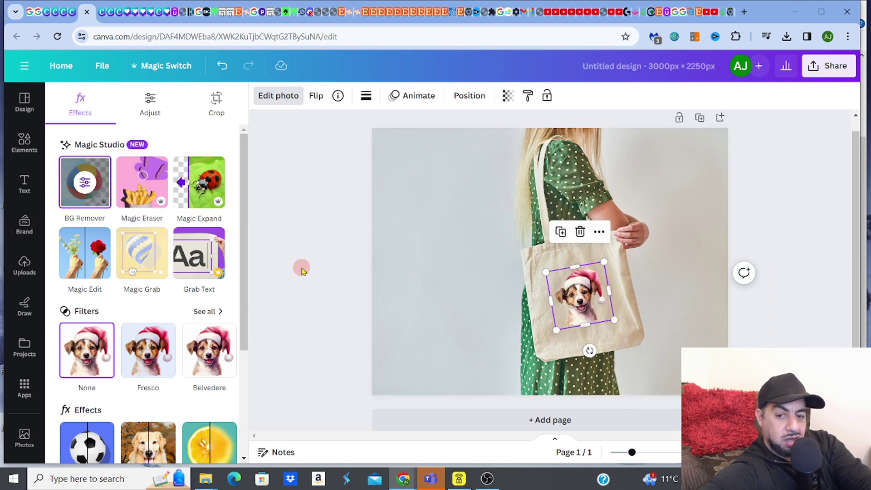
key(Escape)
click(302, 269)
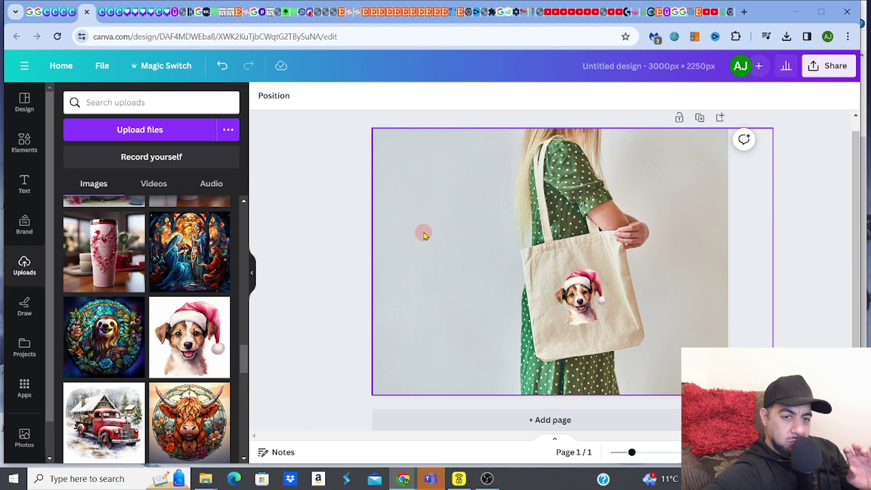
Undo repeatedly until the earlier Christmas-tree tote mockup with the puppy returns.
click(221, 66)
click(221, 66)
click(221, 65)
click(221, 65)
click(221, 66)
click(220, 65)
click(220, 66)
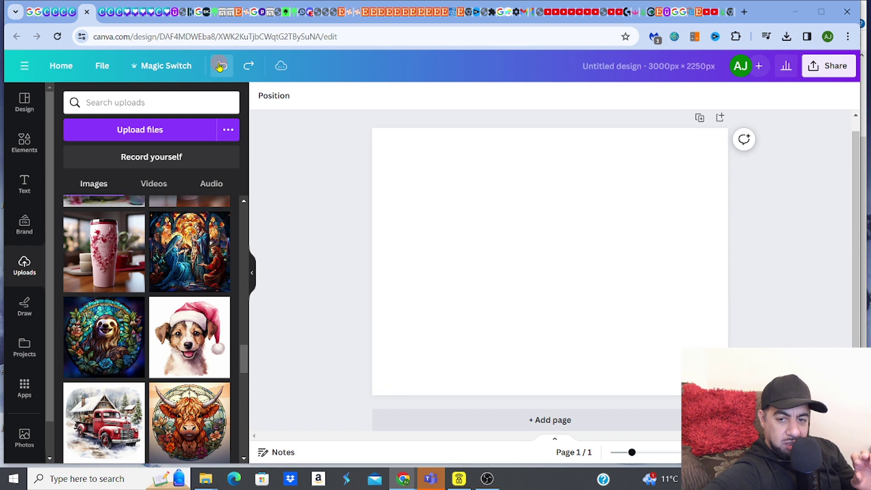
click(221, 65)
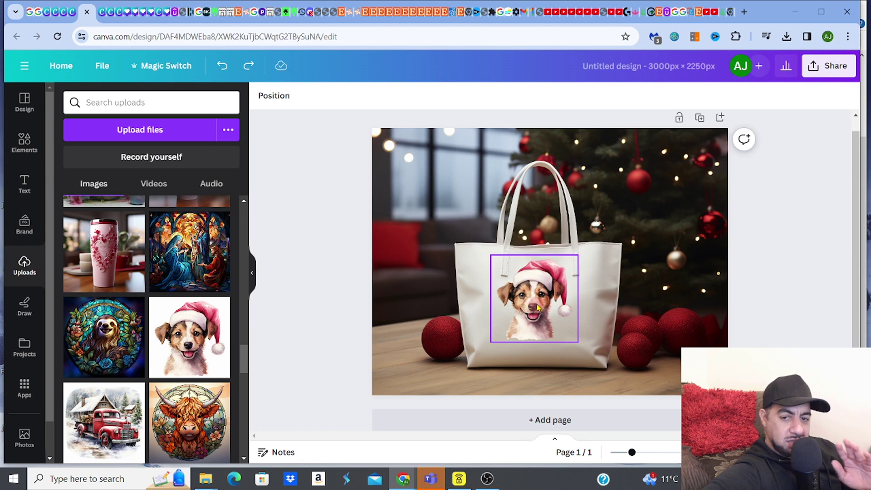
Select the Christmas tote background photo, then go to Etsy's Add a new listing page.
click(373, 207)
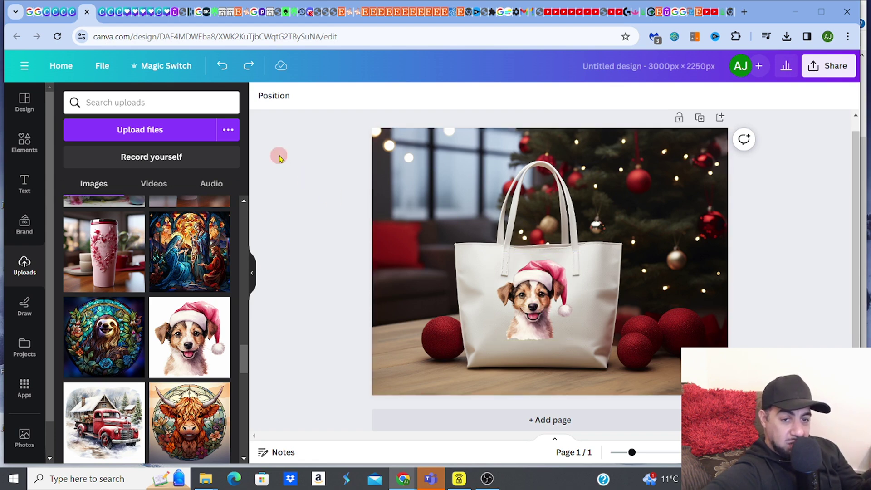
click(177, 102)
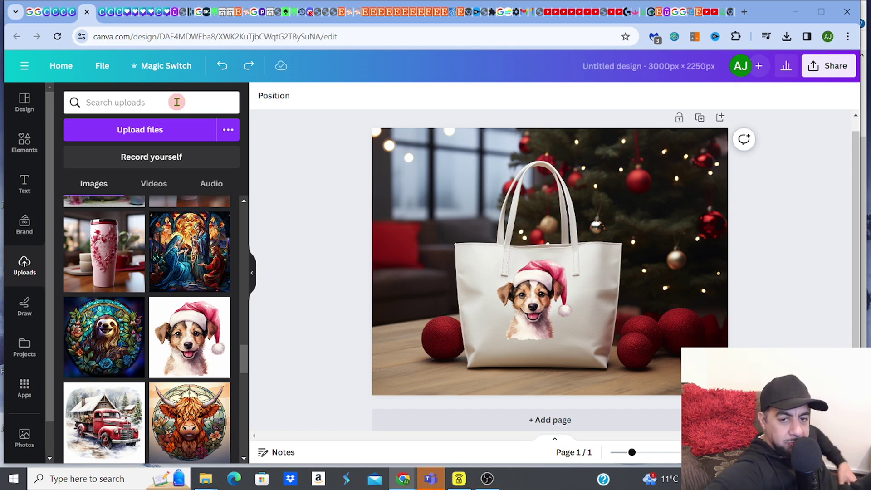
click(356, 12)
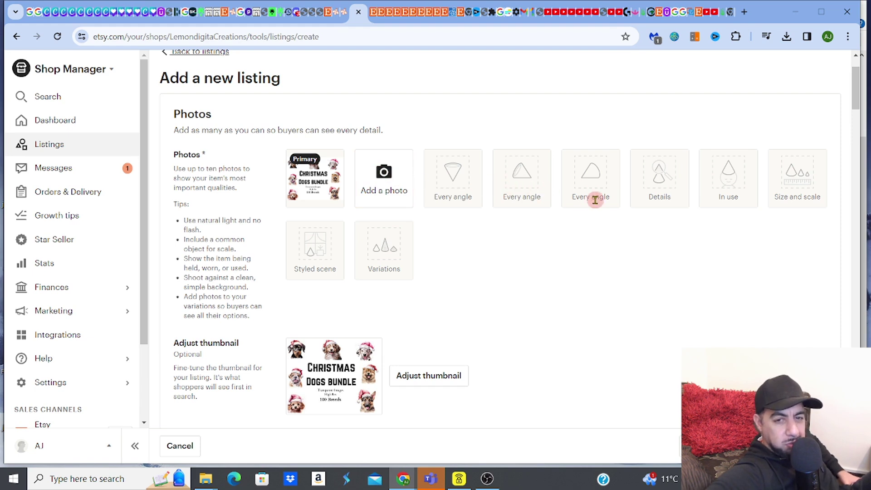
click(381, 20)
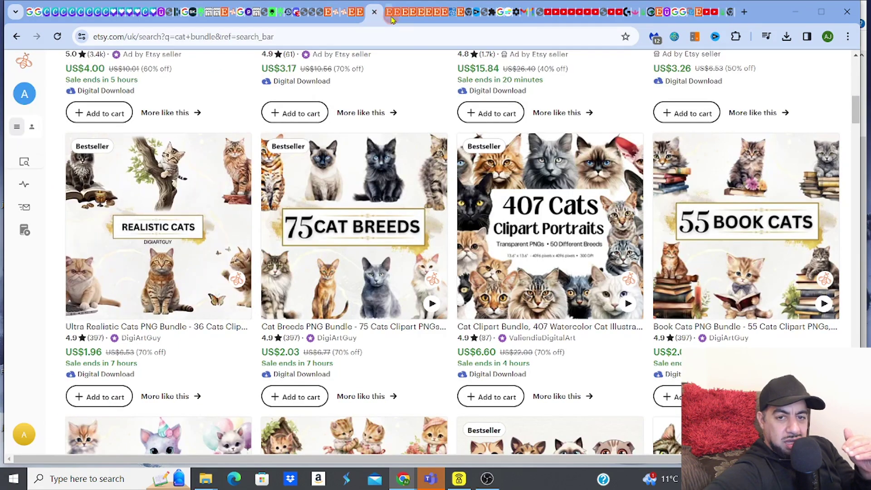
click(389, 19)
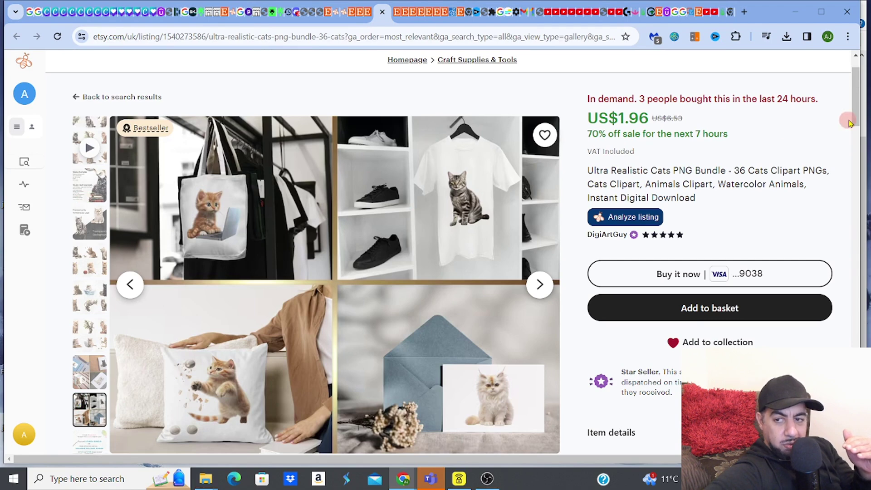
drag(855, 119, 855, 98)
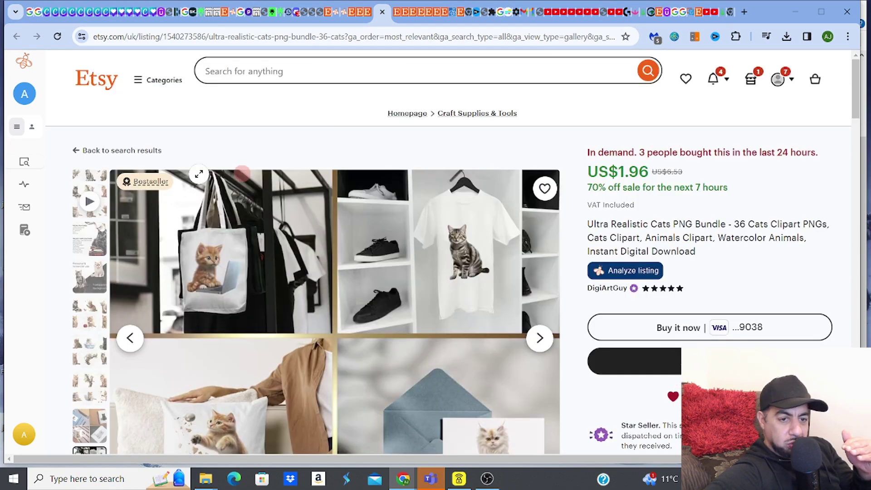
scroll(91, 177, up, 1)
click(91, 179)
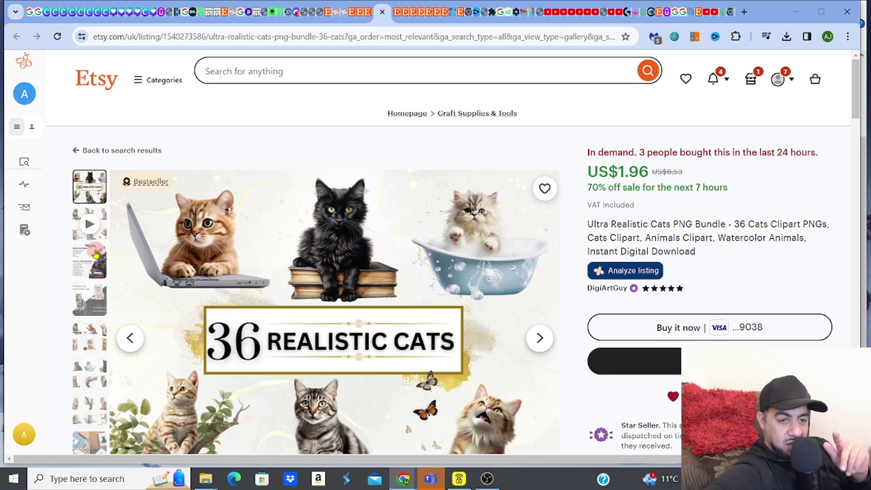
click(96, 253)
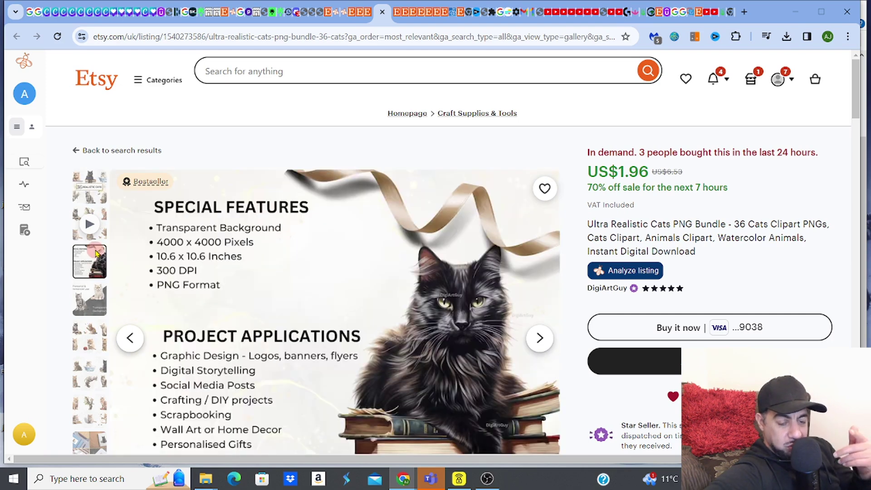
click(90, 332)
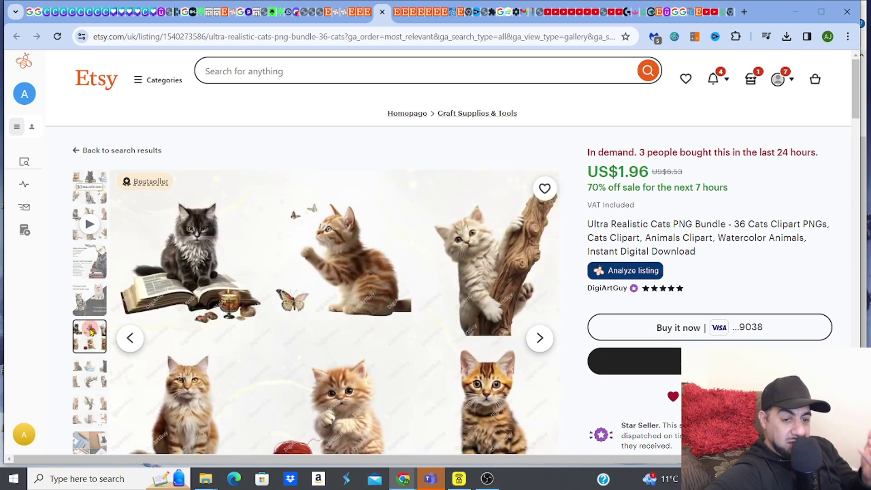
click(88, 375)
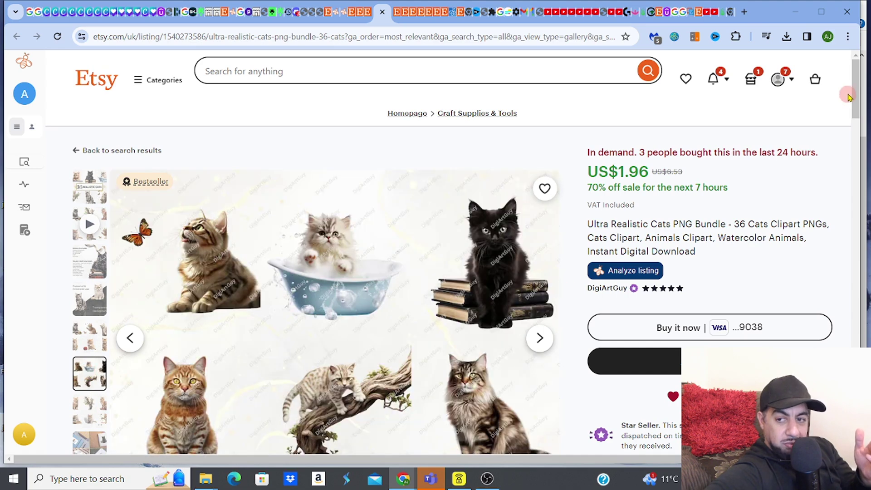
drag(855, 97, 855, 113)
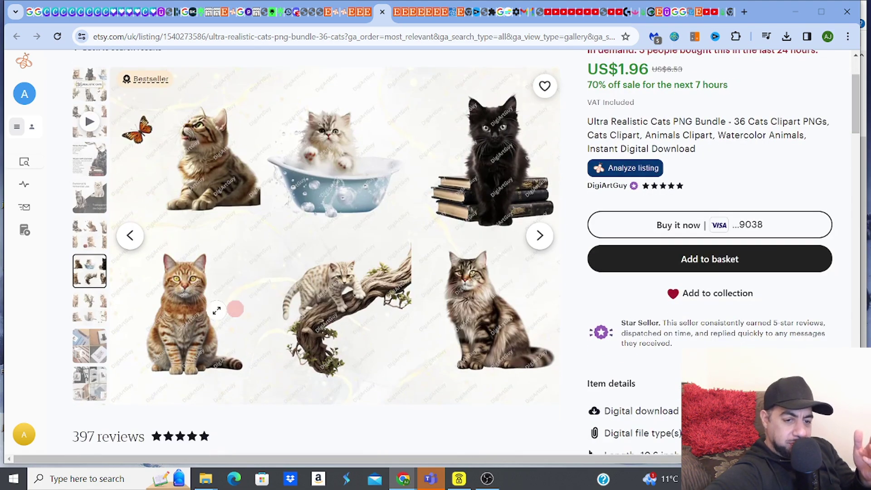
click(96, 343)
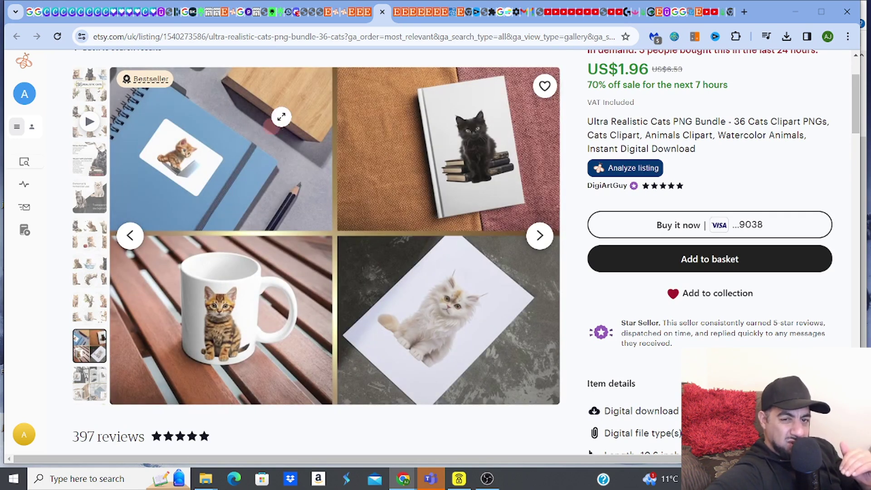
click(354, 15)
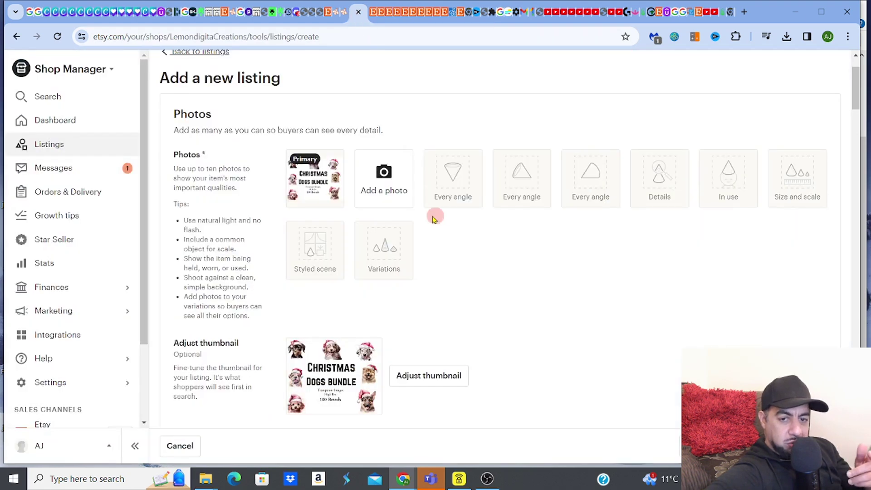
Upload 'Untitled design' from Downloads as the listing's second photo.
click(388, 176)
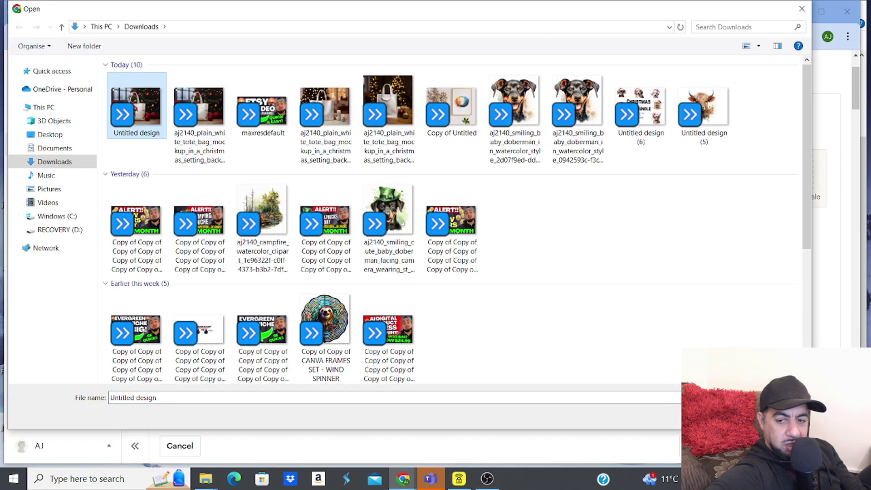
key(Return)
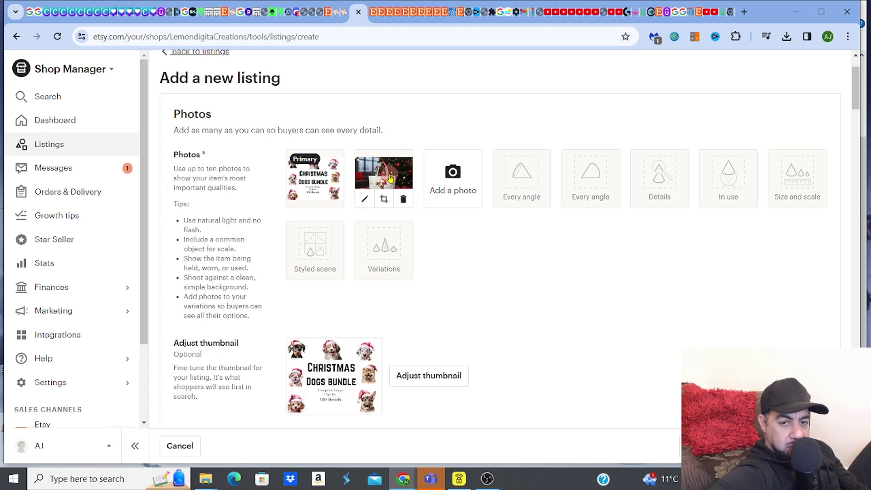
Preview the uploaded tote bag photo, then play the video in the listing's Video section.
click(391, 179)
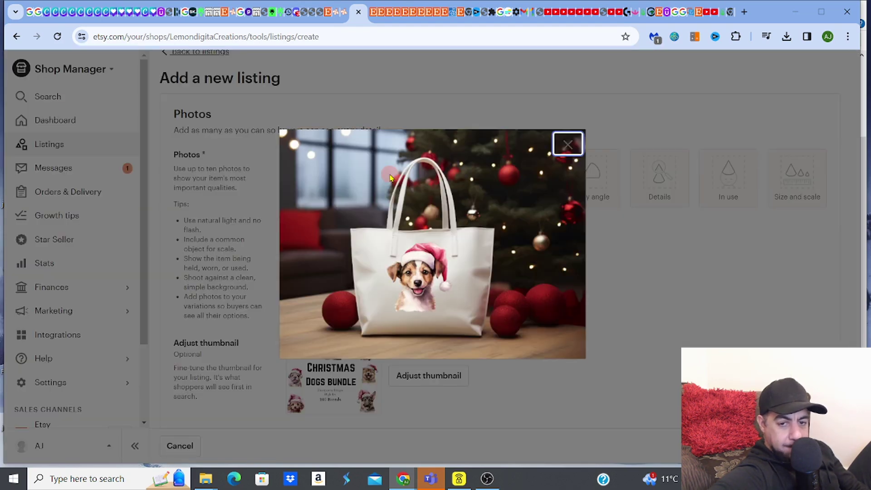
click(568, 145)
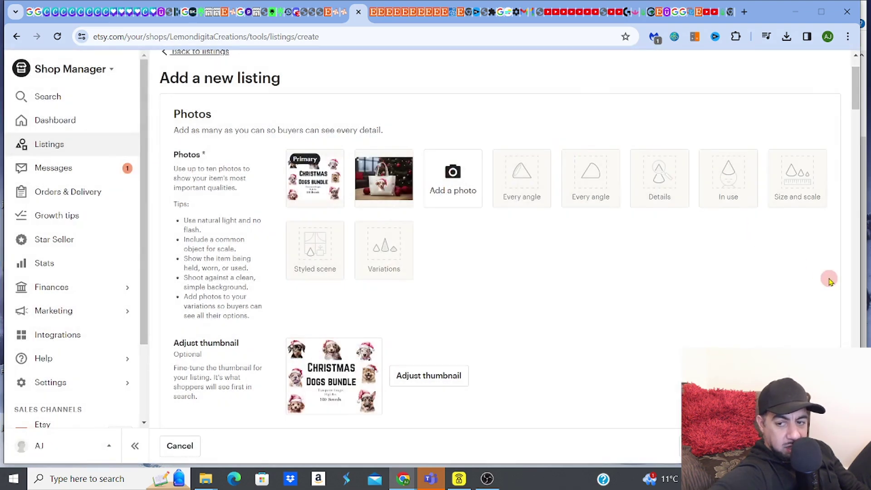
drag(856, 92, 857, 105)
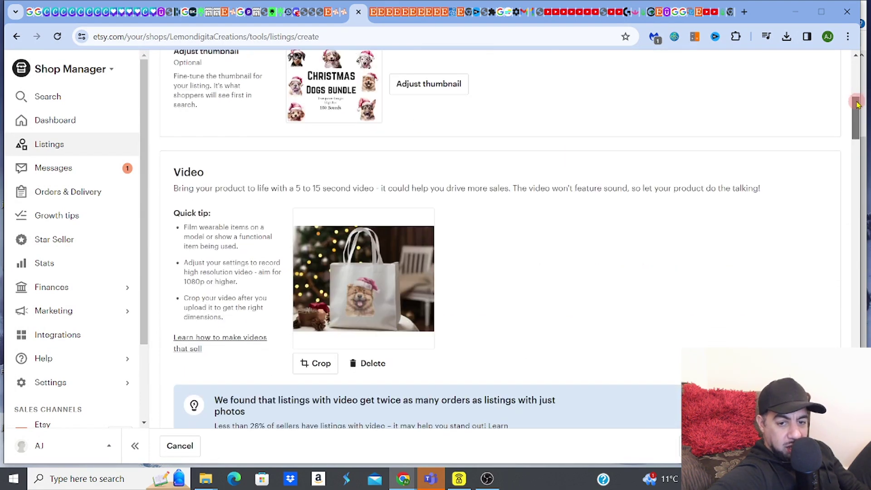
click(360, 284)
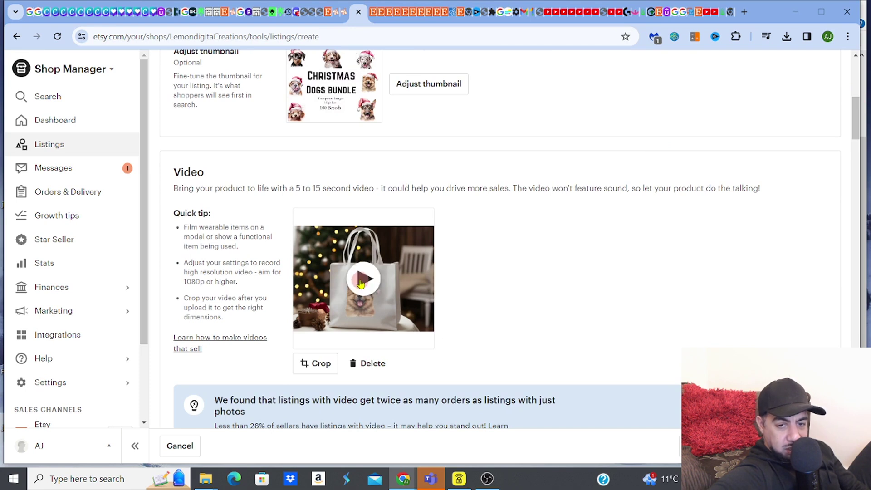
click(361, 284)
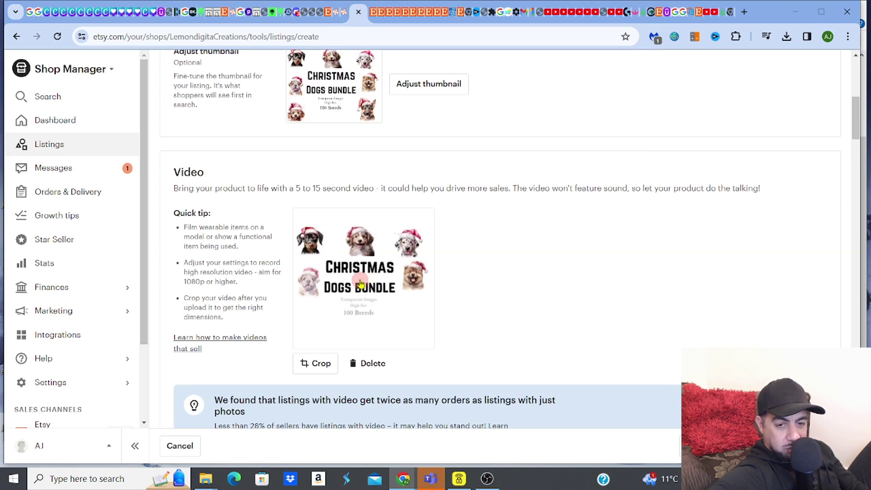